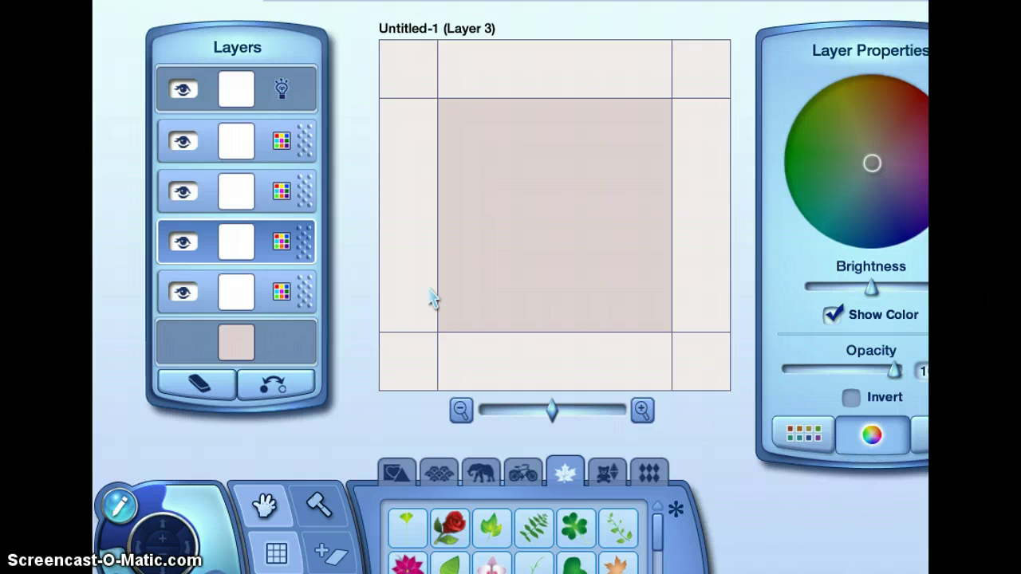
- Browse the purple Yoshi image results, then return to the Sims 3 pattern window
{"action": "left_click", "coordinate": [479, 29]}
{"action": "left_click_drag", "start_coordinate": [478, 29], "coordinate": [675, 60]}
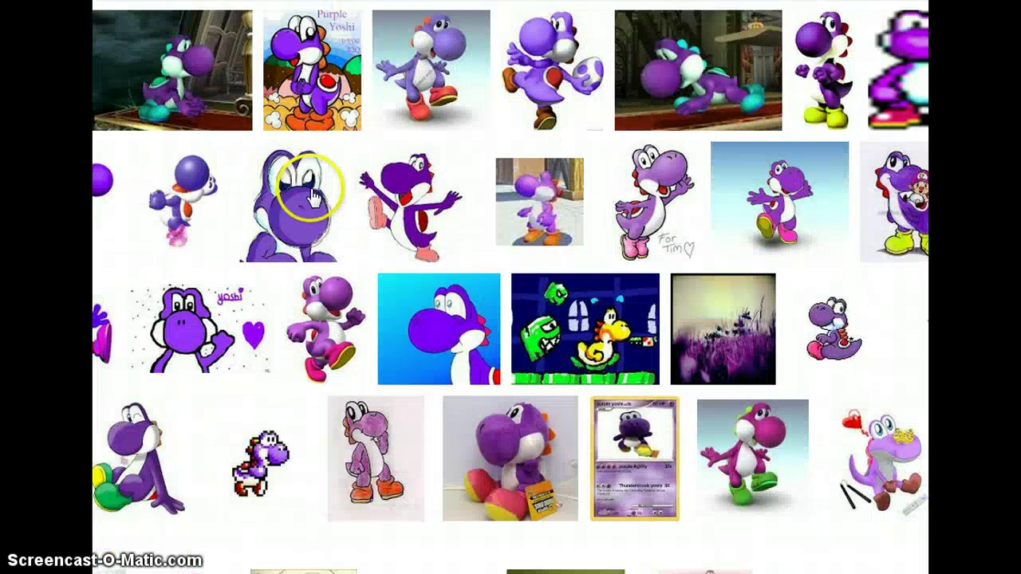
{"action": "scroll", "coordinate": [318, 263], "scroll_direction": "up", "scroll_amount": 2}
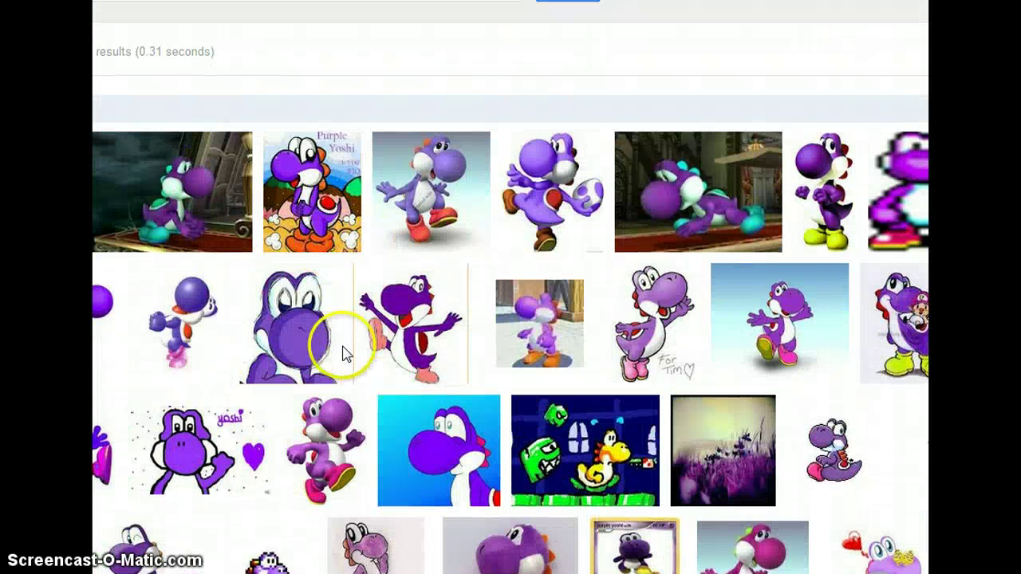
{"action": "mouse_move", "coordinate": [331, 347]}
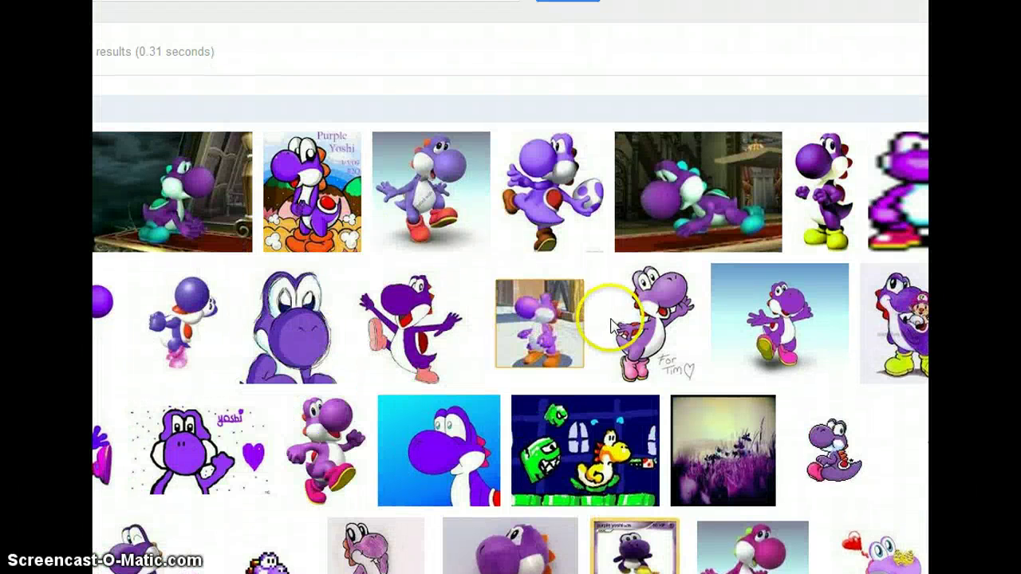
{"action": "scroll", "coordinate": [661, 467], "scroll_direction": "down", "scroll_amount": 6}
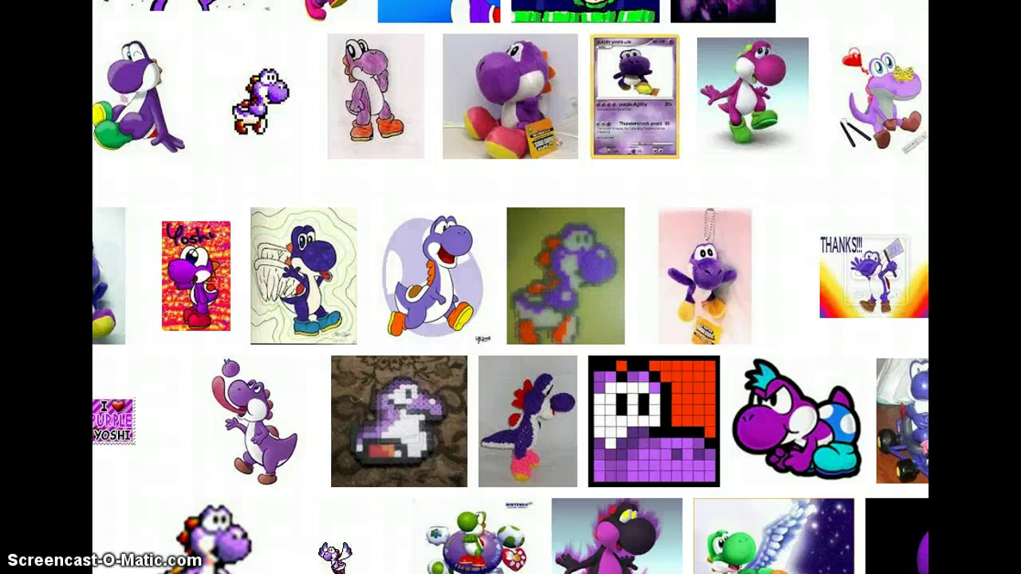
{"action": "mouse_move", "coordinate": [217, 572]}
{"action": "left_click", "coordinate": [217, 543]}
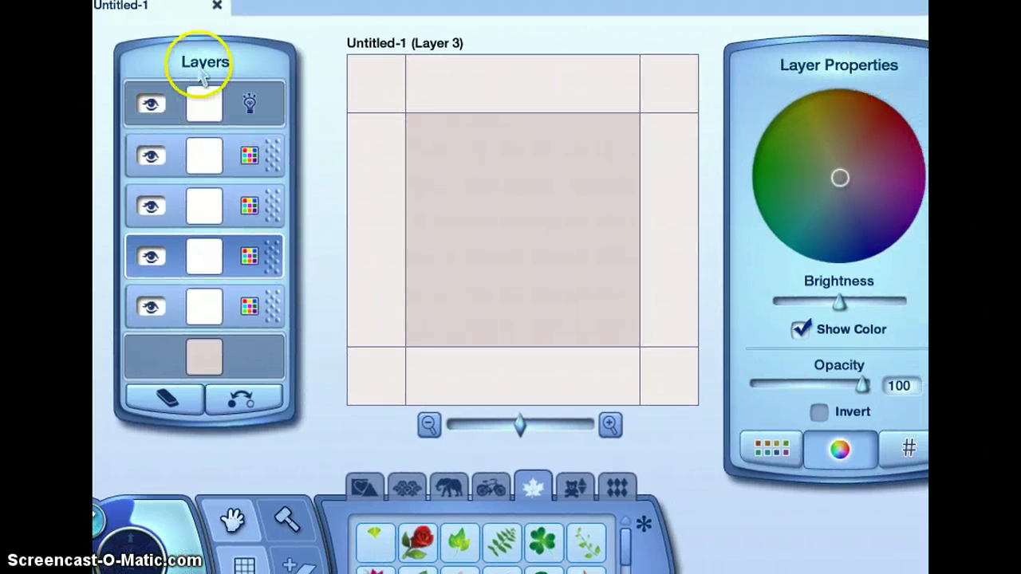
{"action": "left_click", "coordinate": [243, 395]}
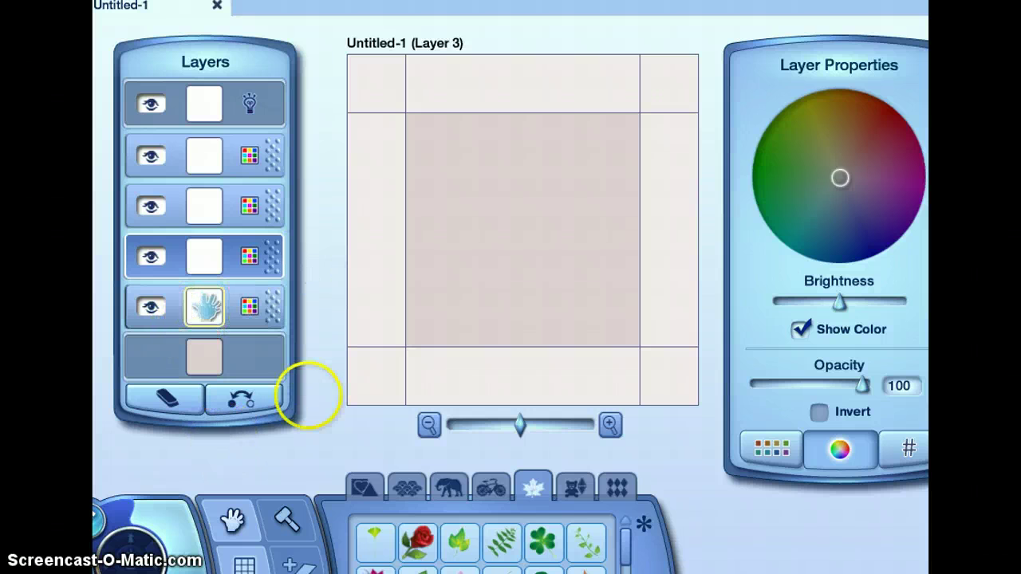
{"action": "left_click_drag", "start_coordinate": [409, 549], "coordinate": [526, 240]}
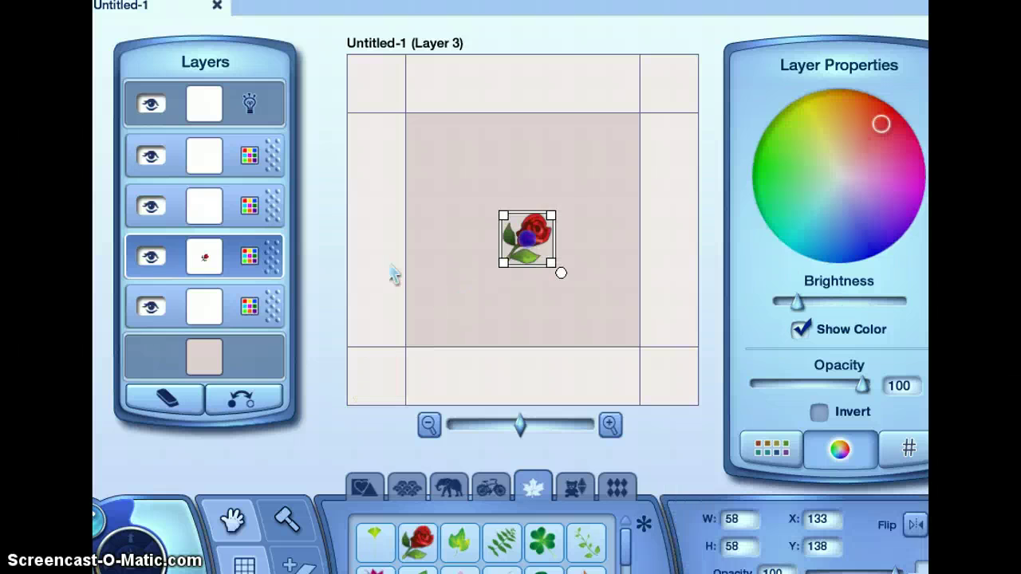
{"action": "left_click", "coordinate": [209, 301]}
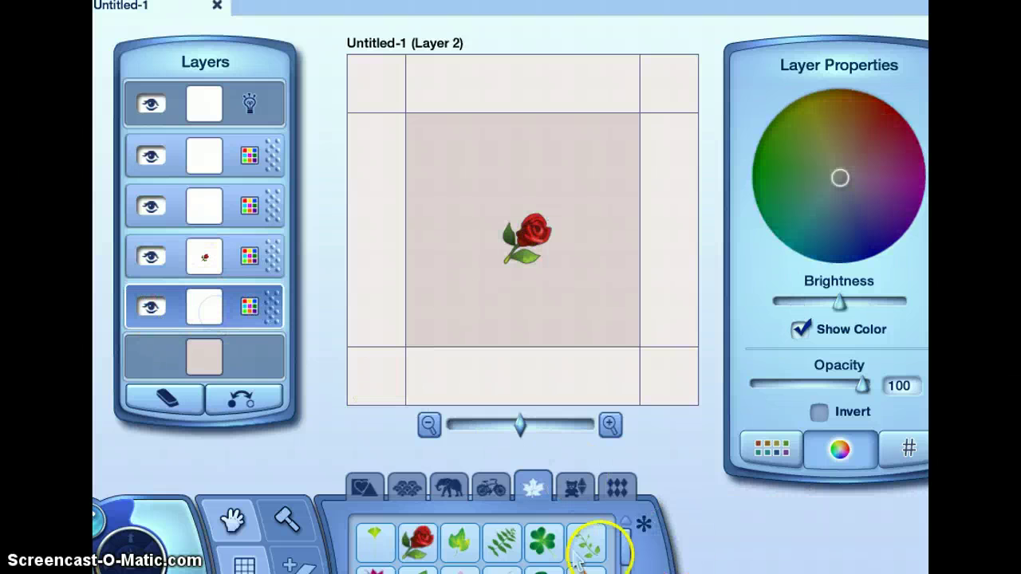
{"action": "left_click_drag", "start_coordinate": [475, 365], "coordinate": [539, 236]}
{"action": "left_click", "coordinate": [536, 236]}
{"action": "left_click", "coordinate": [209, 257]}
{"action": "left_click_drag", "start_coordinate": [209, 257], "coordinate": [220, 308]}
{"action": "left_click", "coordinate": [550, 258]}
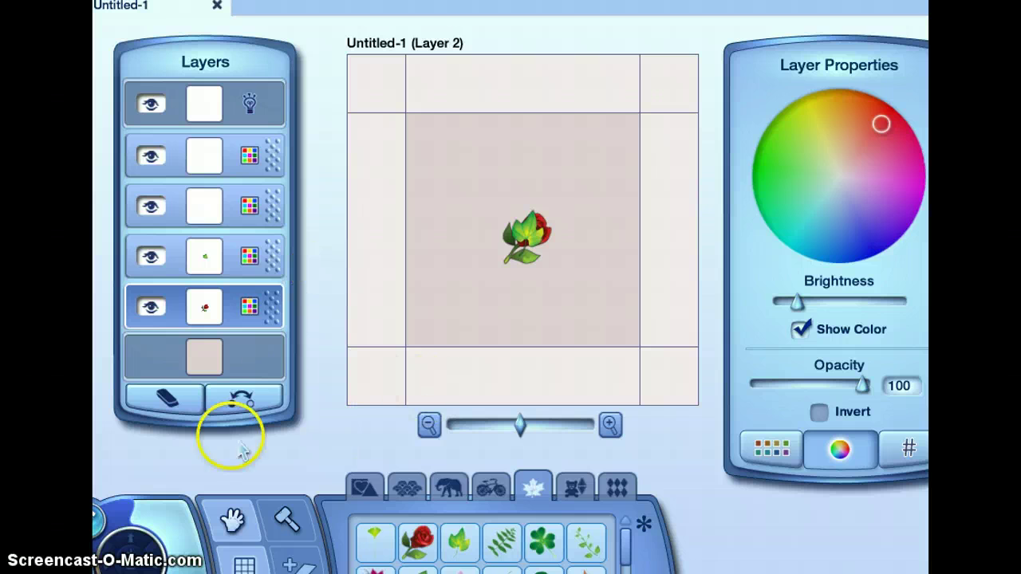
{"action": "left_click", "coordinate": [284, 519]}
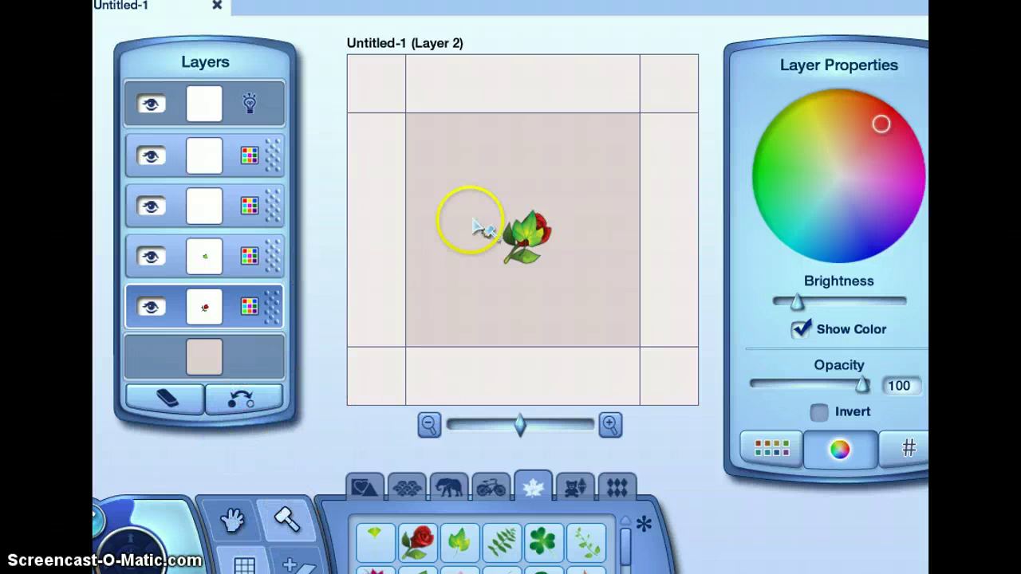
{"action": "left_click", "coordinate": [520, 233]}
{"action": "left_click", "coordinate": [287, 255]}
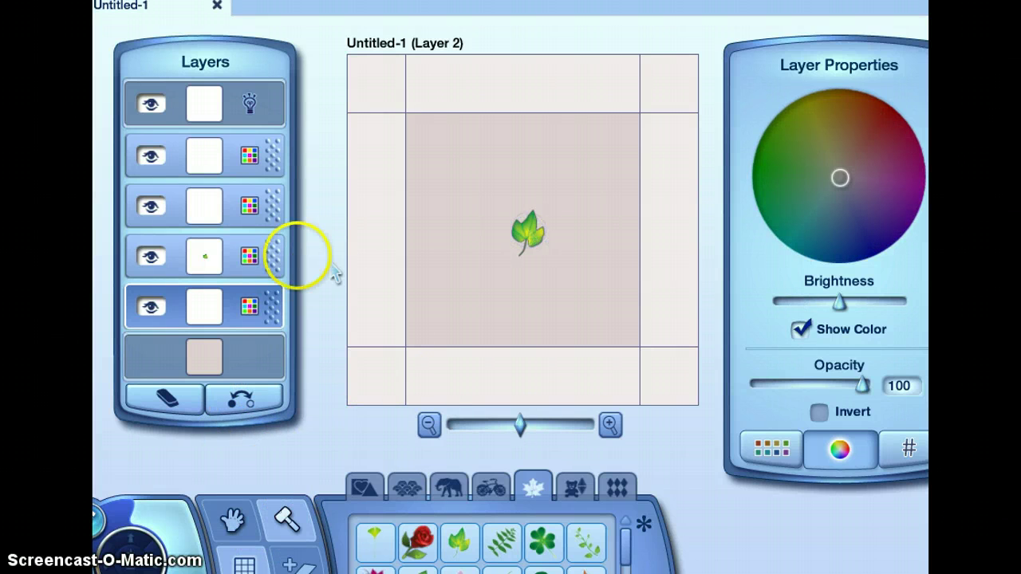
{"action": "left_click", "coordinate": [535, 232]}
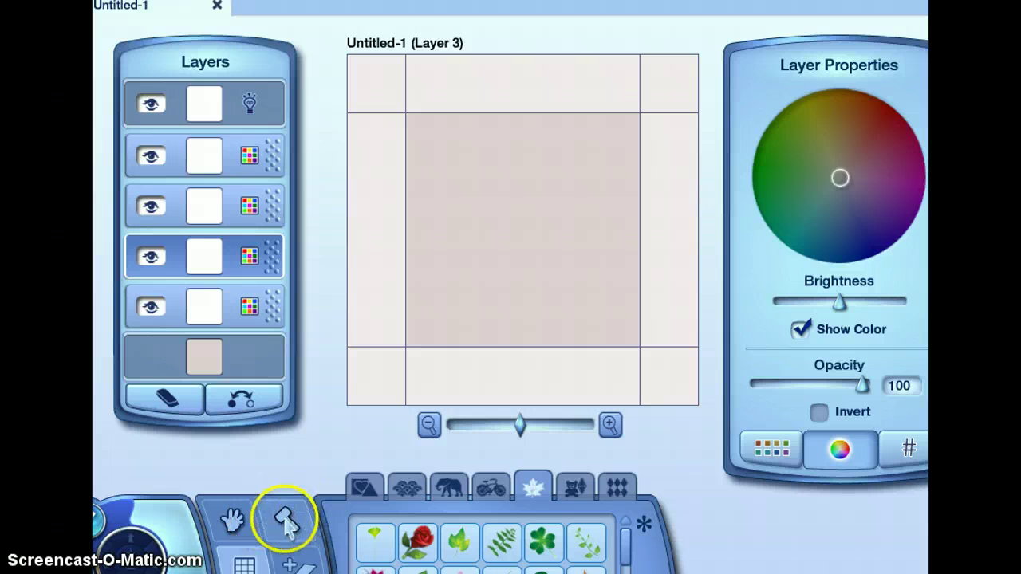
{"action": "left_click", "coordinate": [491, 187]}
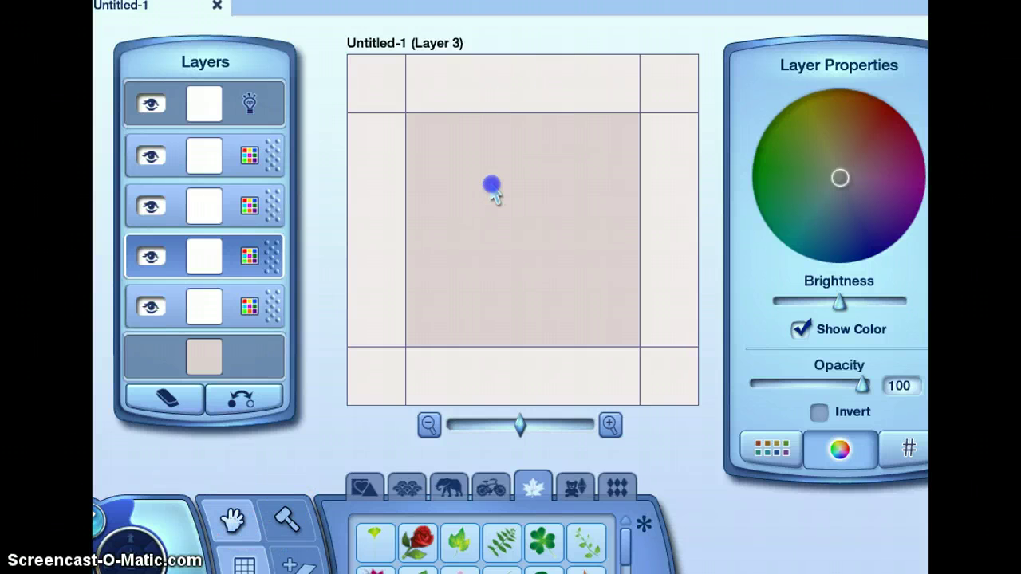
{"action": "mouse_move", "coordinate": [417, 542]}
{"action": "left_mouse_down"}
{"action": "mouse_move", "coordinate": [403, 423]}
{"action": "mouse_move", "coordinate": [431, 283]}
{"action": "mouse_move", "coordinate": [468, 478]}
{"action": "mouse_move", "coordinate": [417, 541]}
{"action": "left_mouse_up"}
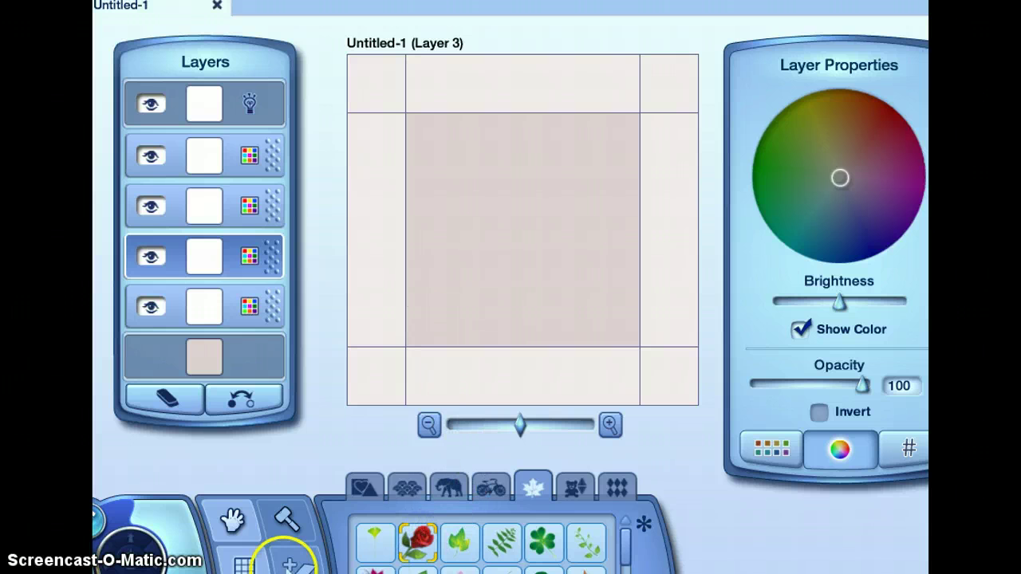
{"action": "left_click", "coordinate": [246, 562]}
{"action": "left_click", "coordinate": [252, 563]}
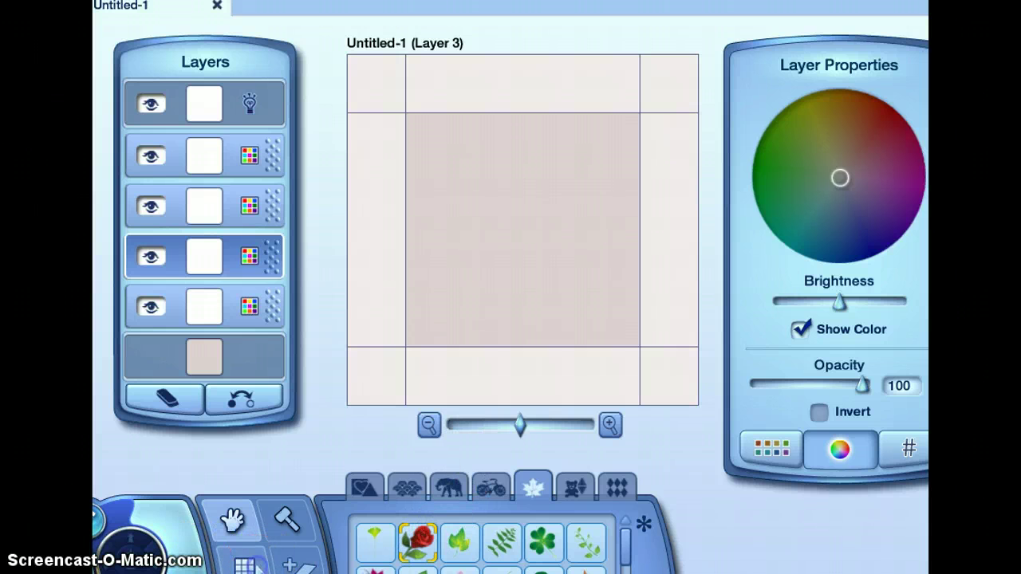
{"action": "mouse_move", "coordinate": [519, 425]}
{"action": "left_mouse_down"}
{"action": "mouse_move", "coordinate": [468, 430]}
{"action": "mouse_move", "coordinate": [504, 440]}
{"action": "mouse_move", "coordinate": [579, 433]}
{"action": "mouse_move", "coordinate": [505, 439]}
{"action": "left_mouse_up"}
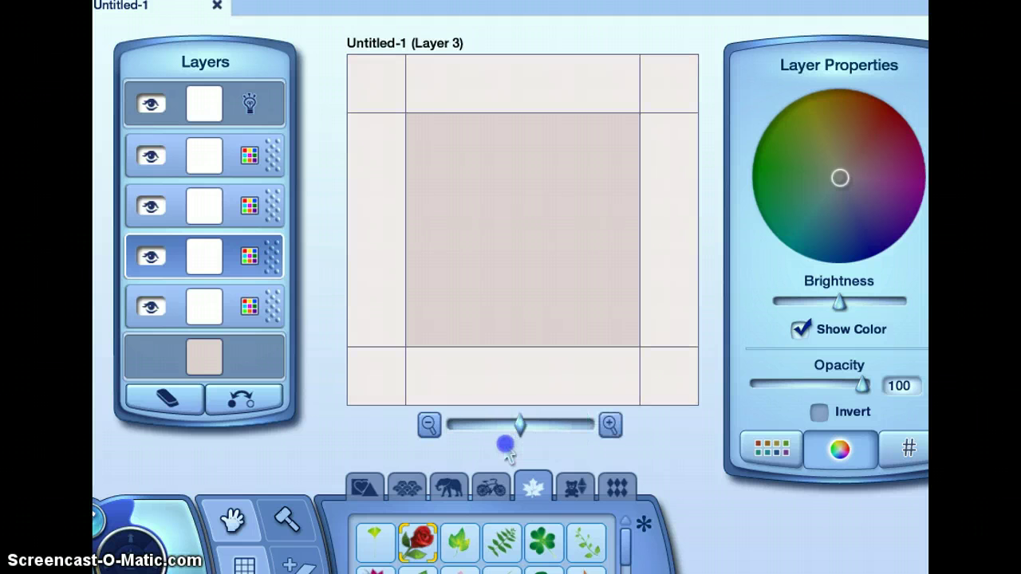
{"action": "left_click", "coordinate": [263, 562]}
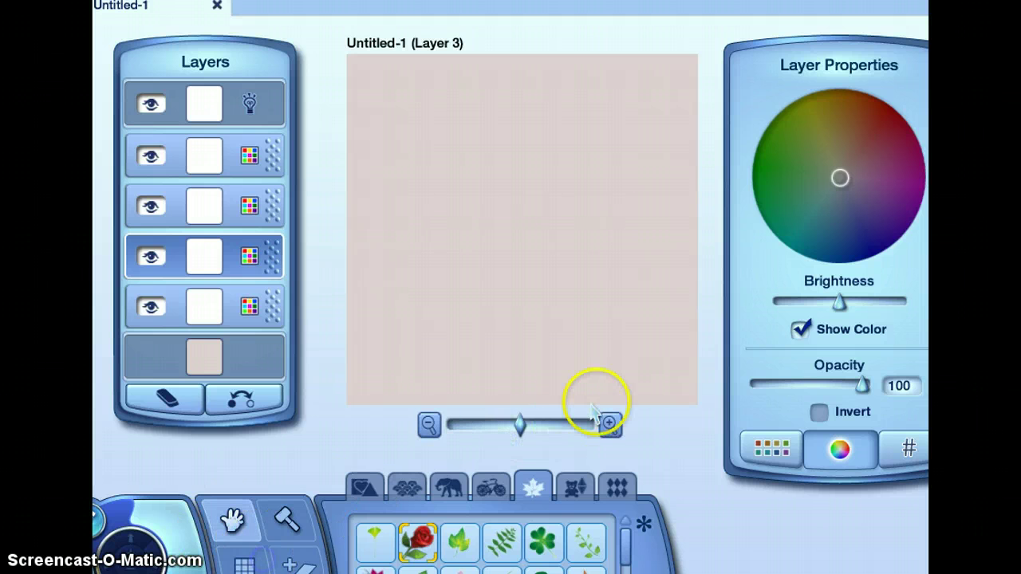
{"action": "left_click_drag", "start_coordinate": [517, 425], "coordinate": [452, 426]}
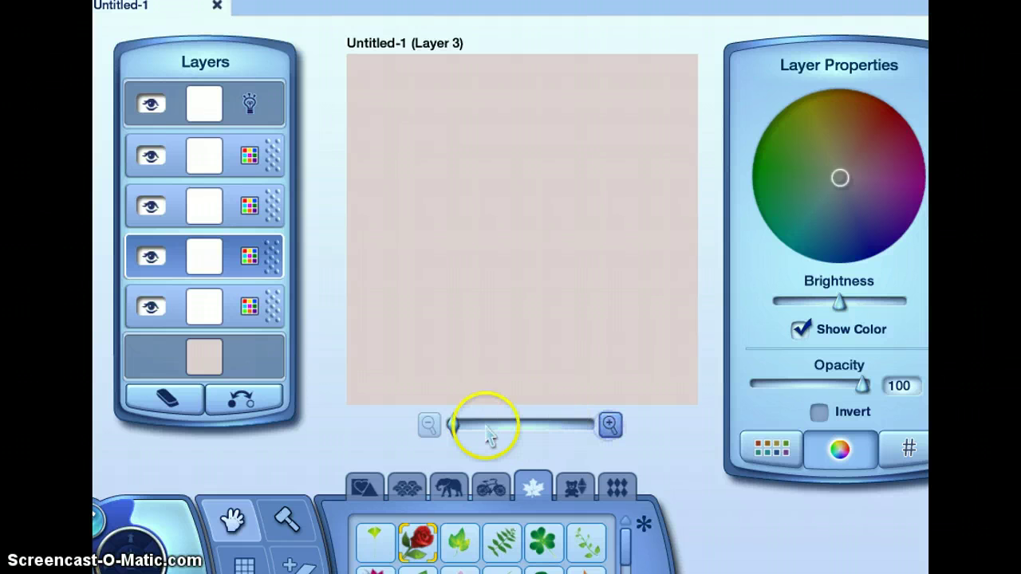
{"action": "left_click", "coordinate": [610, 425]}
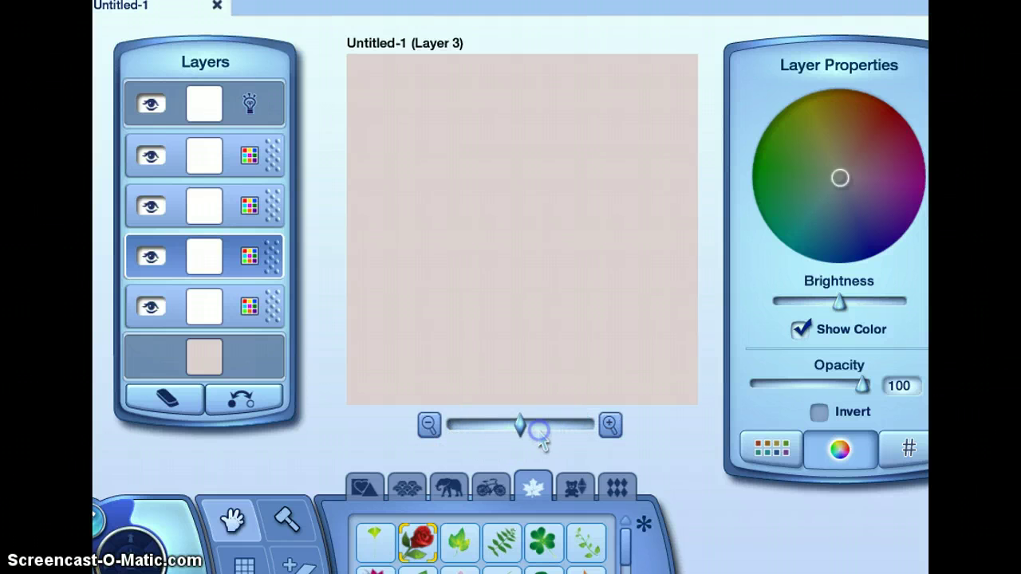
{"action": "left_click", "coordinate": [263, 560]}
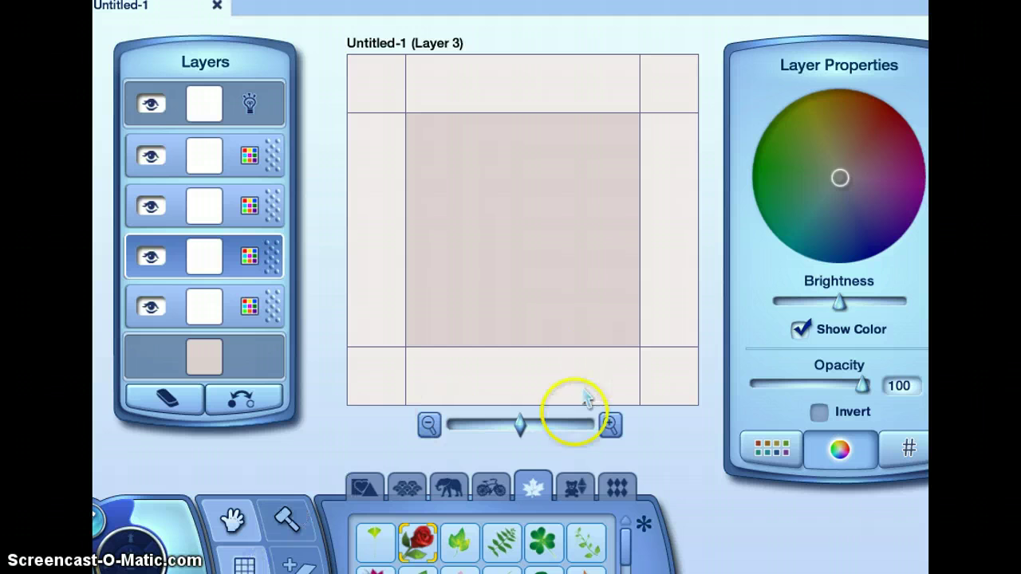
{"action": "mouse_move", "coordinate": [520, 425]}
{"action": "left_mouse_down"}
{"action": "mouse_move", "coordinate": [472, 433]}
{"action": "mouse_move", "coordinate": [588, 433]}
{"action": "mouse_move", "coordinate": [531, 428]}
{"action": "left_mouse_up"}
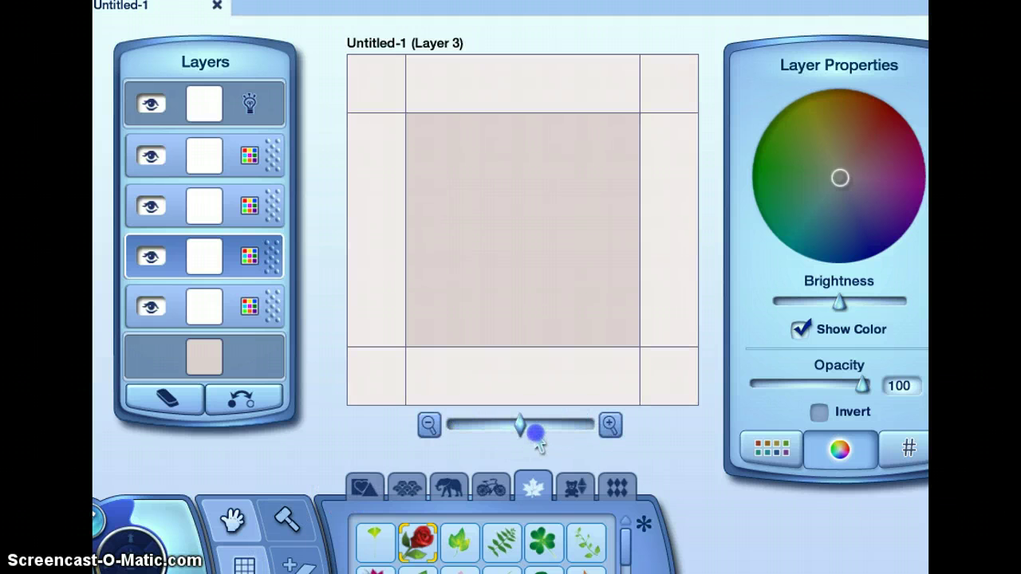
{"action": "left_click", "coordinate": [270, 560]}
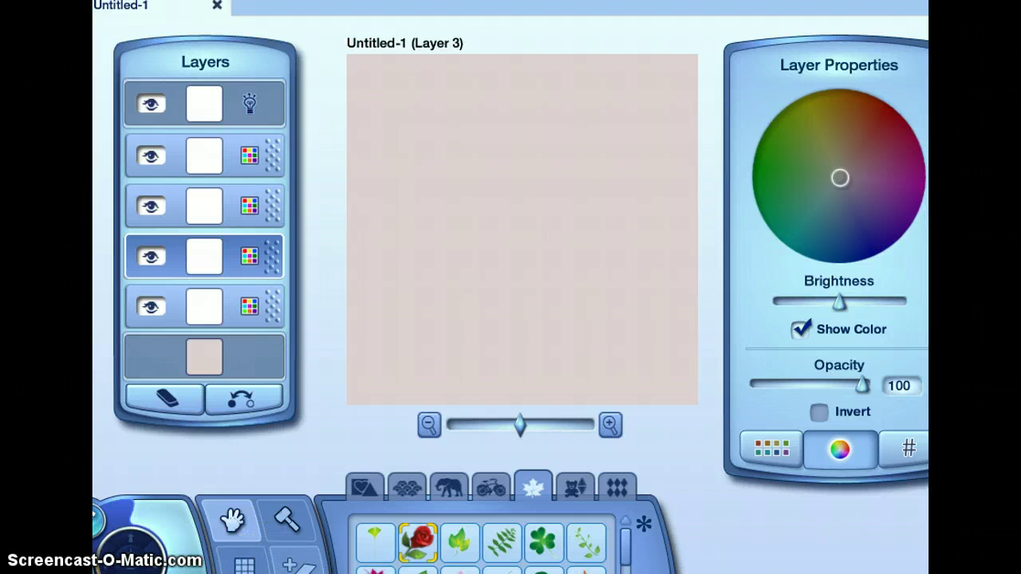
{"action": "left_click", "coordinate": [245, 563]}
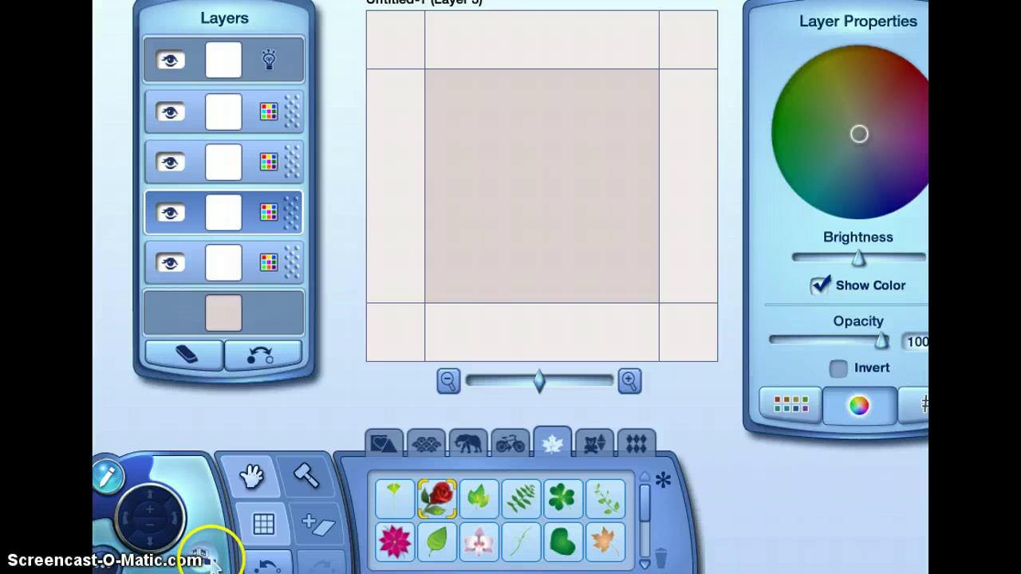
- Preview the pattern on the armchair, revert it to brown leather, and reopen the pattern editor
{"action": "left_click", "coordinate": [206, 556]}
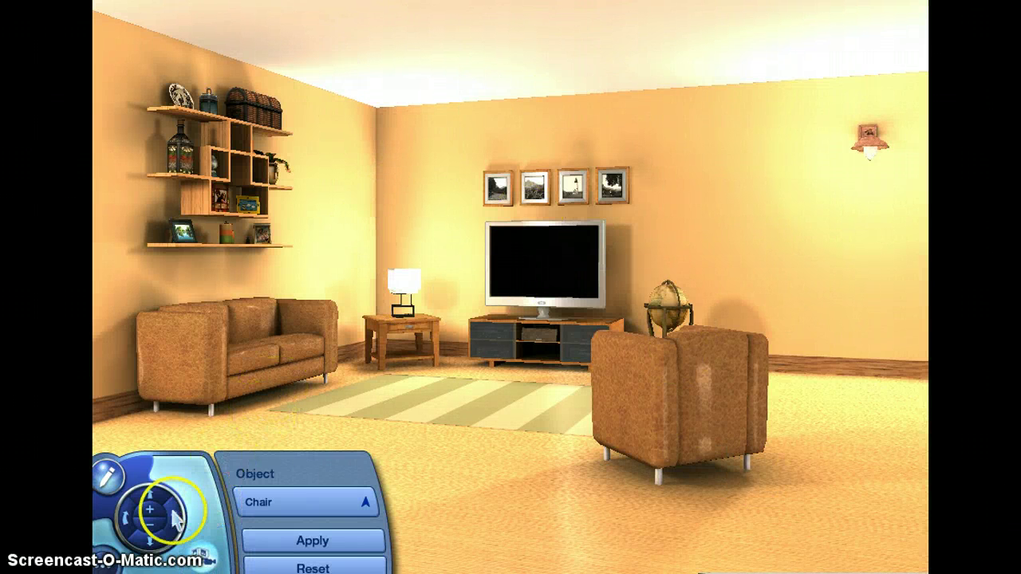
{"action": "left_click", "coordinate": [269, 500]}
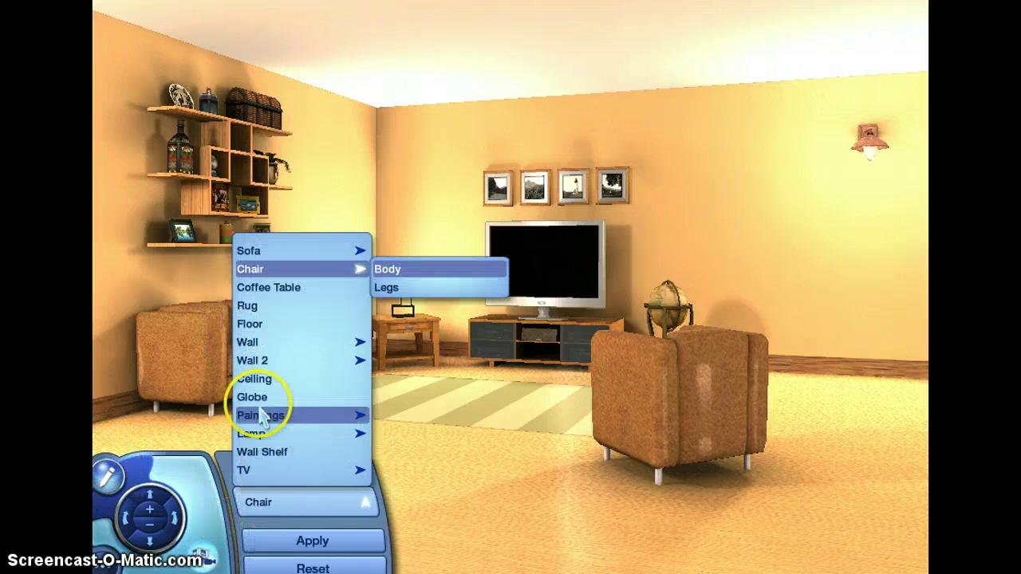
{"action": "left_click", "coordinate": [355, 545]}
{"action": "left_click", "coordinate": [355, 545]}
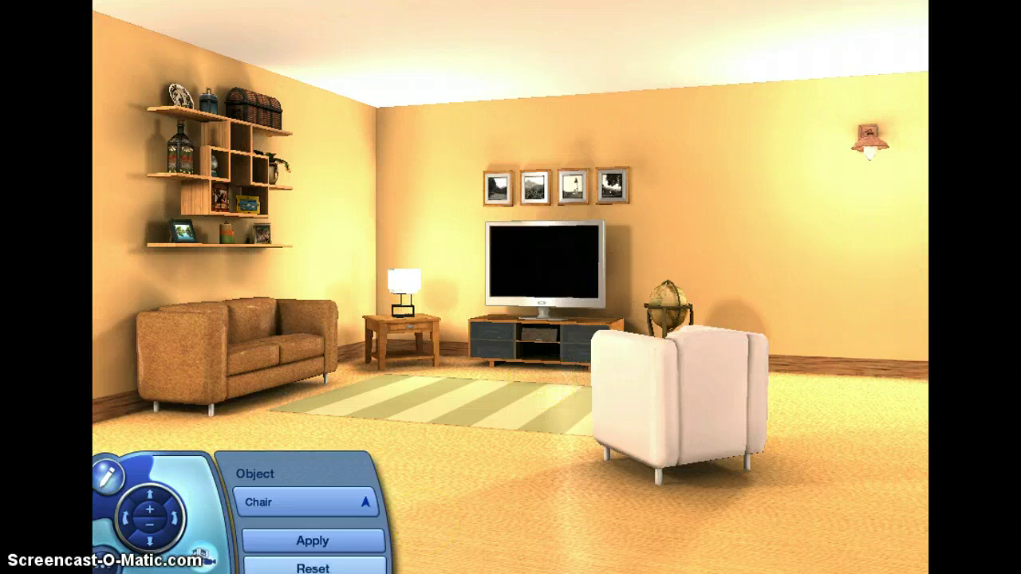
{"action": "left_click", "coordinate": [313, 564]}
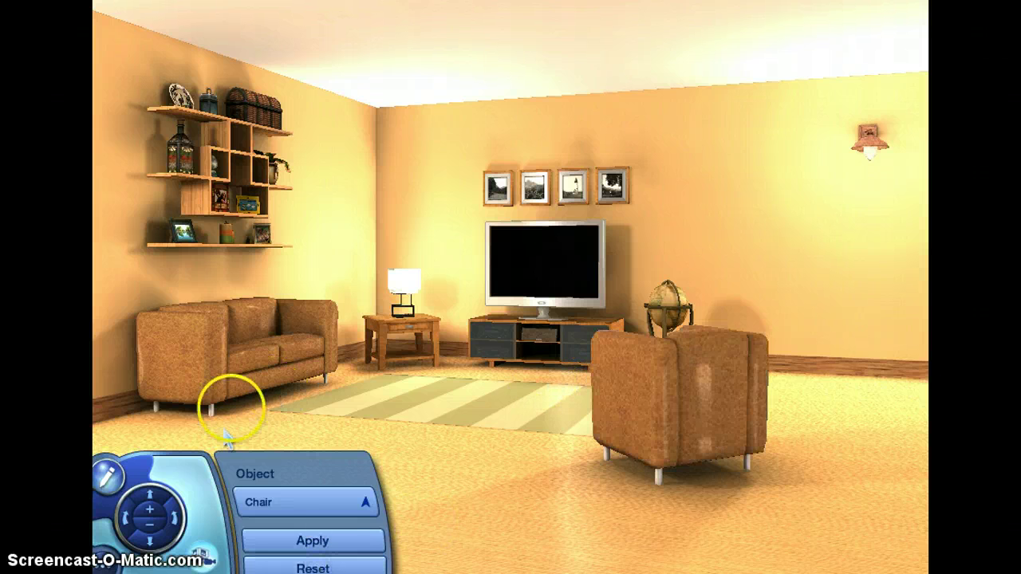
{"action": "left_click", "coordinate": [106, 475]}
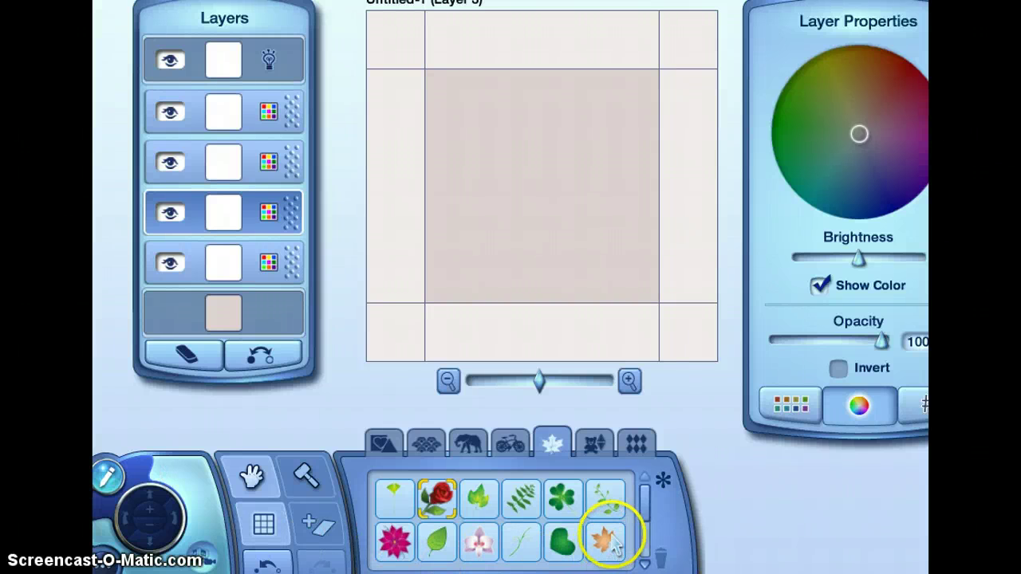
{"action": "mouse_move", "coordinate": [212, 573]}
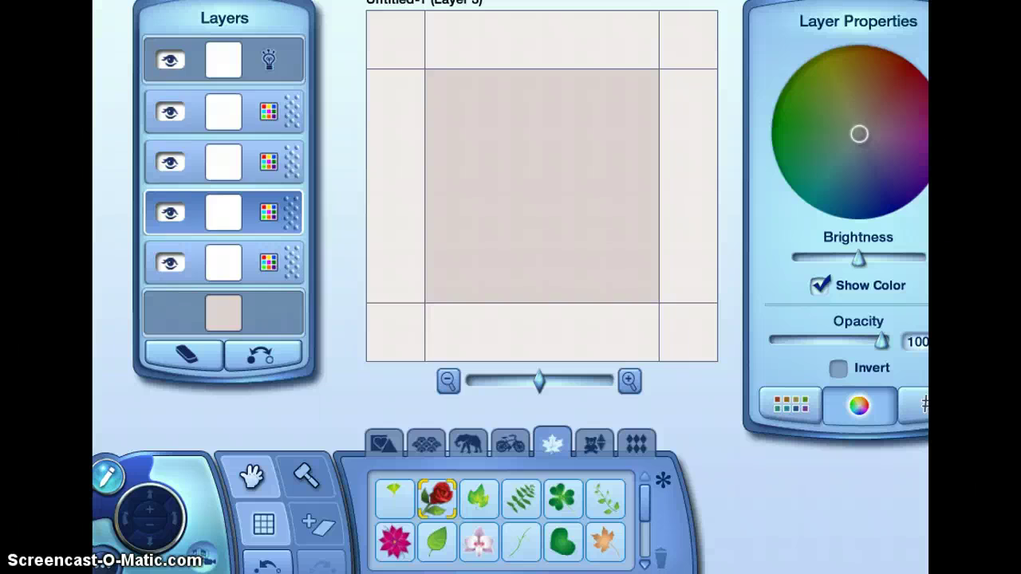
{"action": "key", "text": "super+e"}
{"action": "left_click_drag", "start_coordinate": [255, 0], "coordinate": [632, 31]}
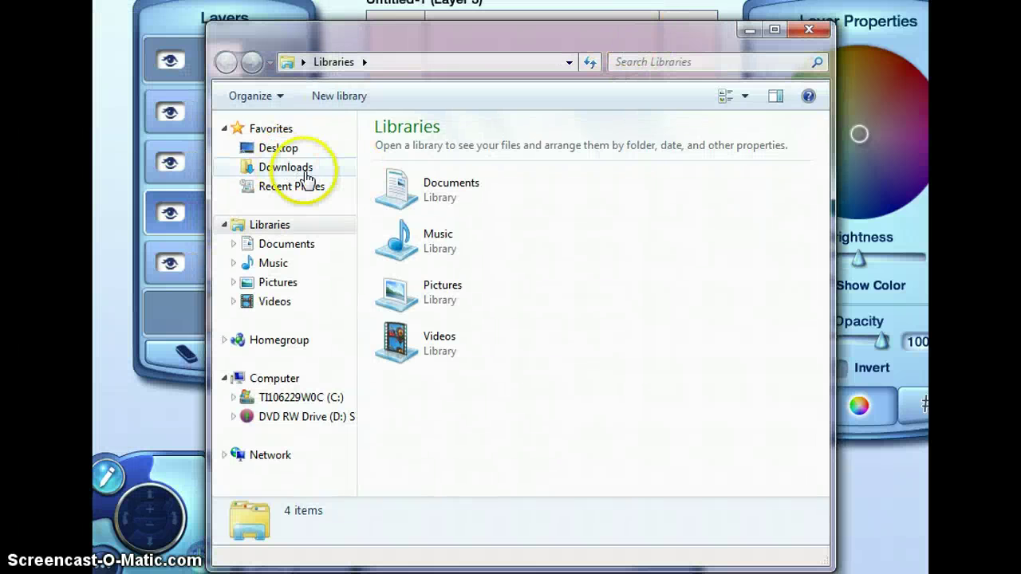
{"action": "left_click", "coordinate": [287, 291]}
{"action": "double_click", "coordinate": [399, 203]}
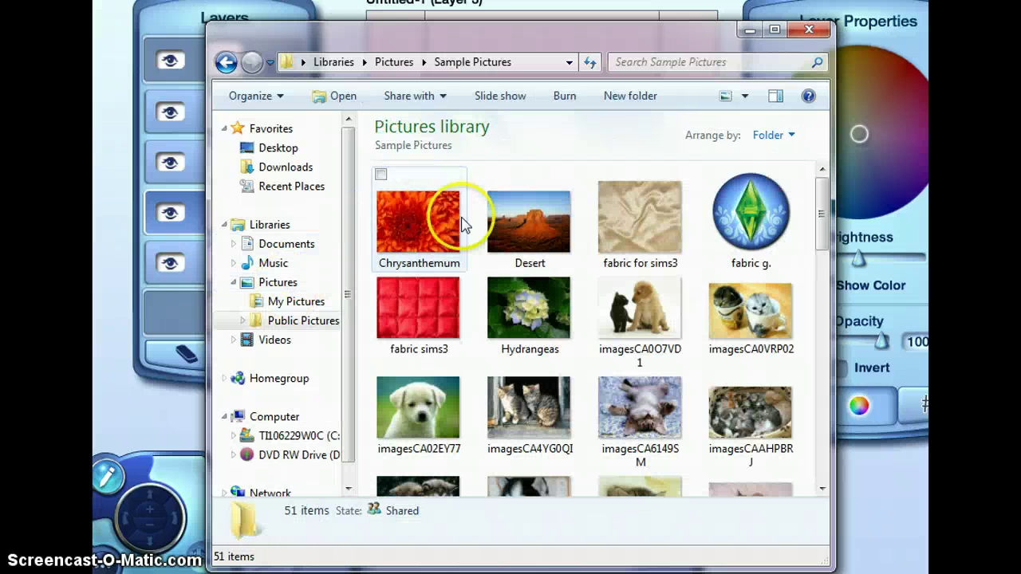
{"action": "scroll", "coordinate": [622, 273], "scroll_direction": "down", "scroll_amount": 15}
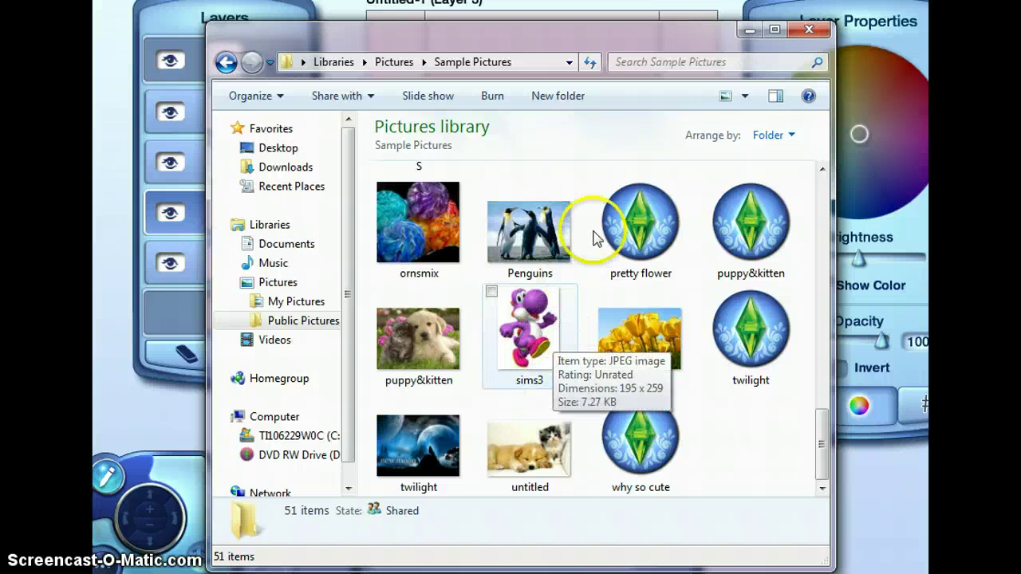
{"action": "left_click", "coordinate": [808, 31]}
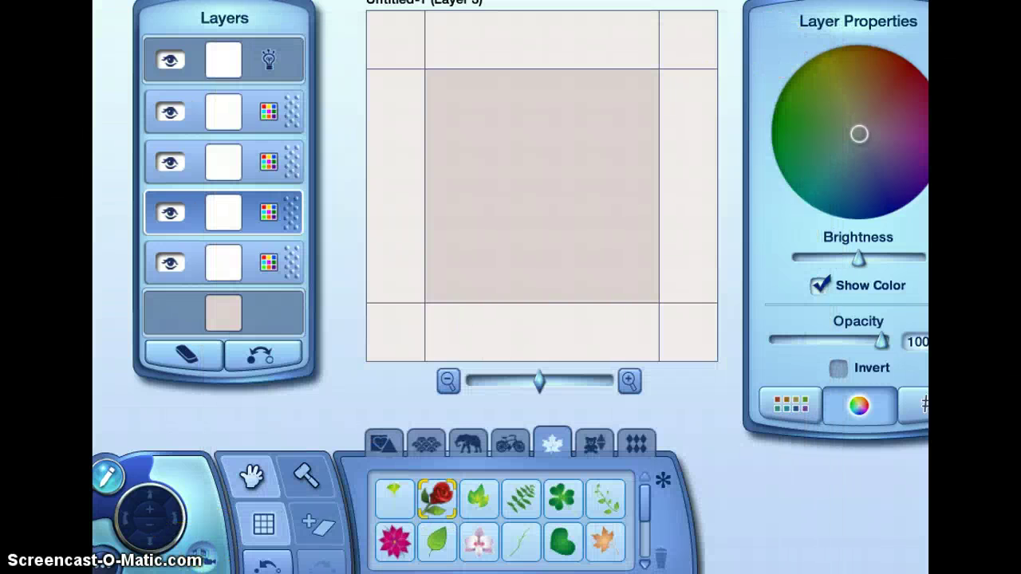
- Import sims3.jpg from Sample Pictures as a new sticker, accepting the resize to 256x256
{"action": "left_click", "coordinate": [309, 536]}
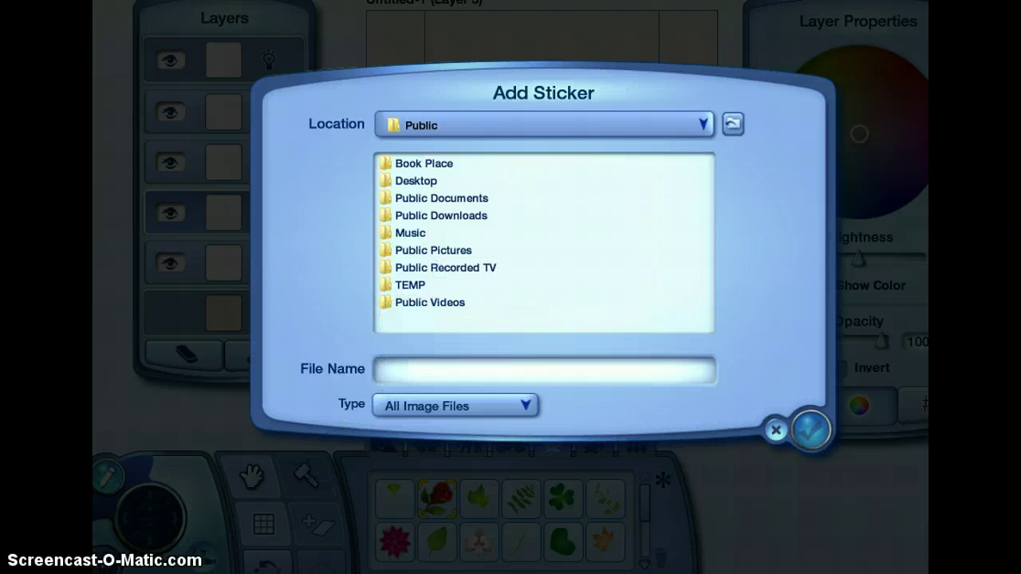
{"action": "double_click", "coordinate": [410, 298]}
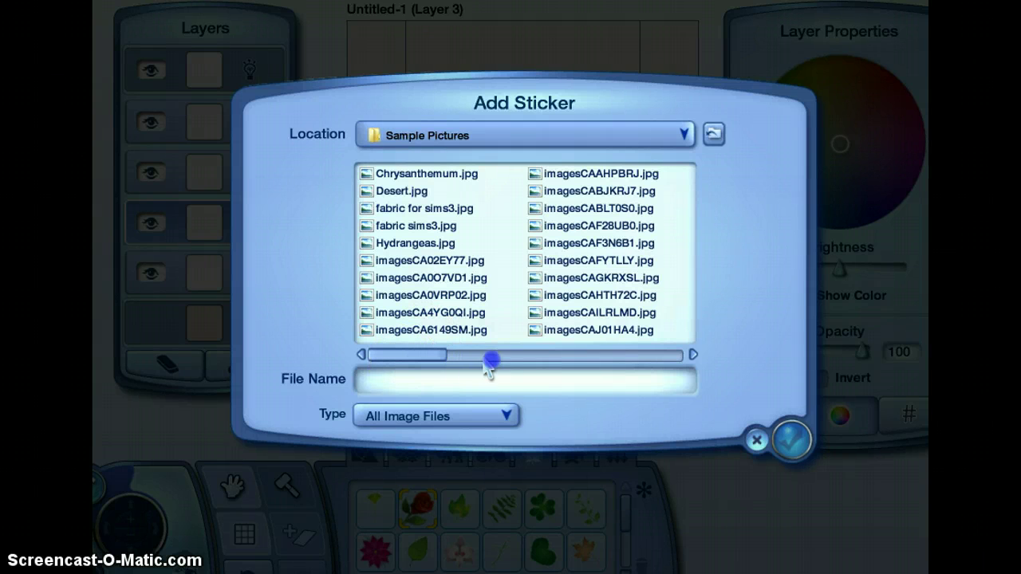
{"action": "left_click_drag", "start_coordinate": [485, 362], "coordinate": [689, 357]}
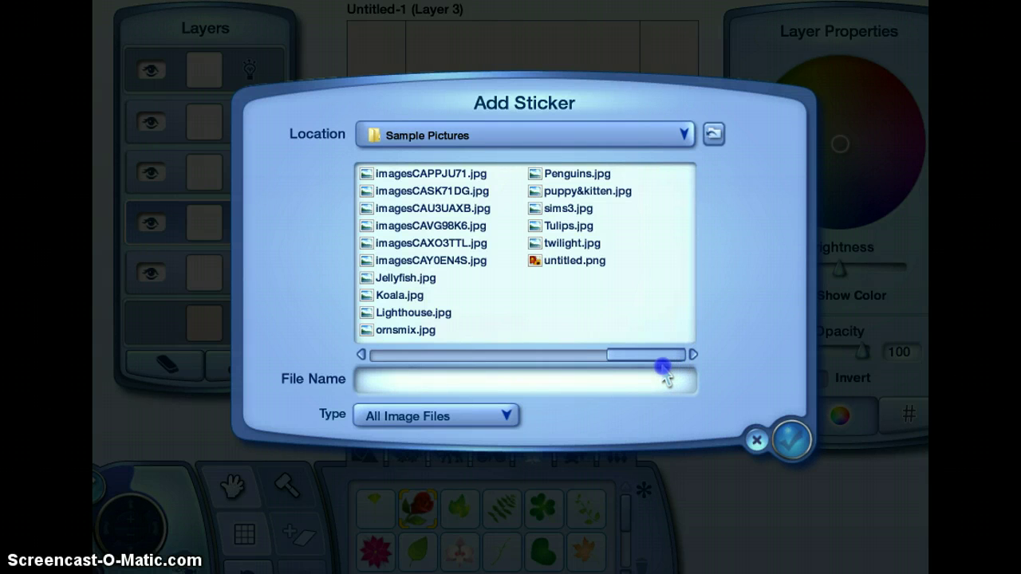
{"action": "double_click", "coordinate": [605, 208]}
{"action": "left_click", "coordinate": [558, 305]}
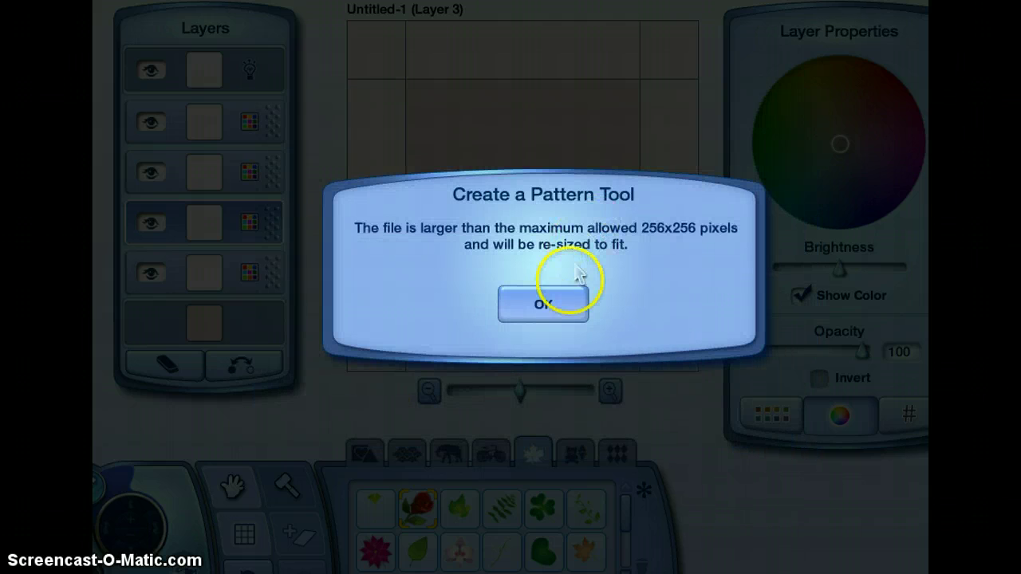
{"action": "left_click", "coordinate": [558, 314]}
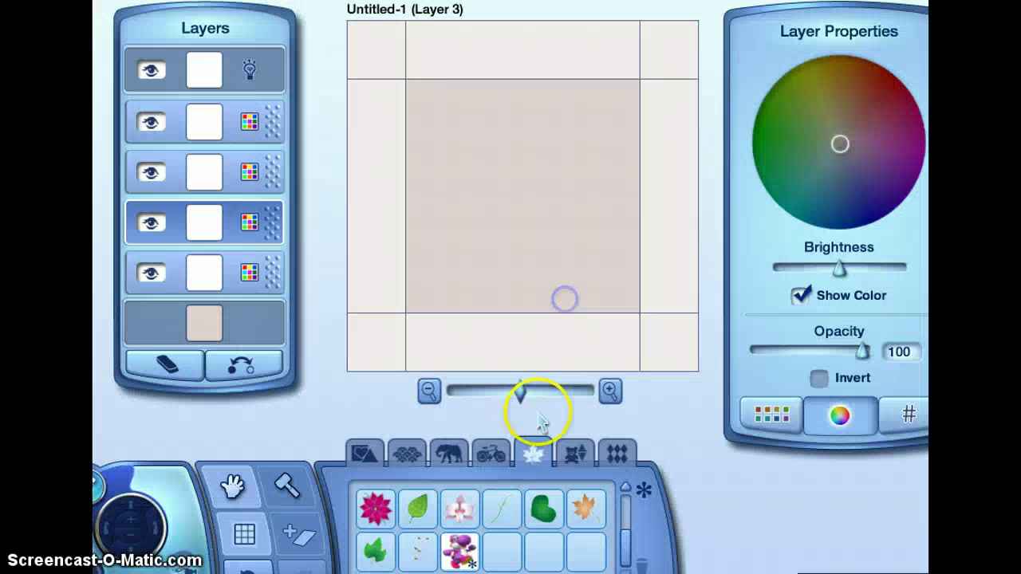
- Place the Yoshi sticker at 252x252, centred at 126,126, and move it down to Layer 2
{"action": "left_click", "coordinate": [468, 558]}
{"action": "left_click_drag", "start_coordinate": [470, 562], "coordinate": [627, 96]}
{"action": "left_click_drag", "start_coordinate": [574, 161], "coordinate": [589, 146]}
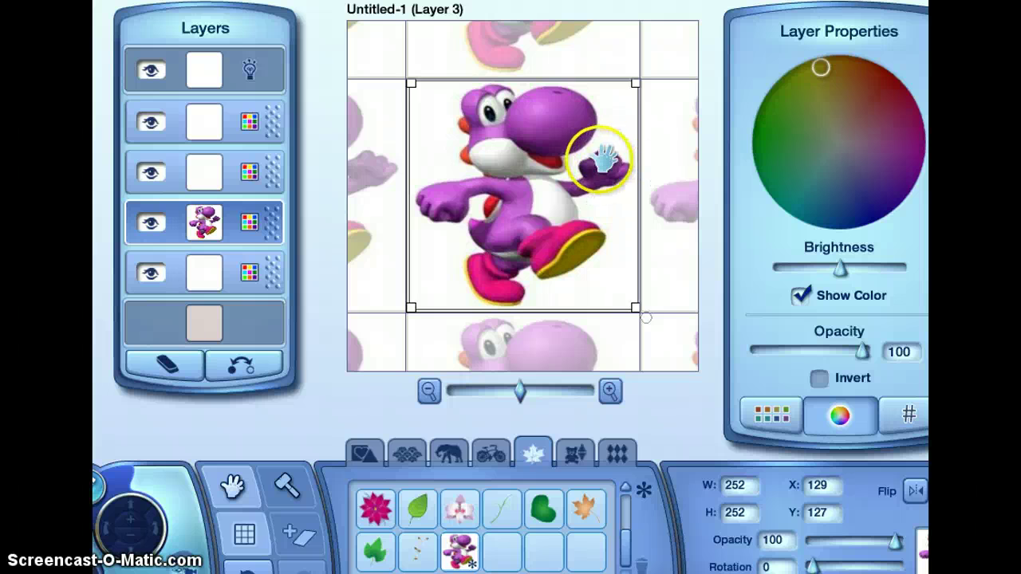
{"action": "mouse_move", "coordinate": [588, 164]}
{"action": "left_mouse_down"}
{"action": "mouse_move", "coordinate": [586, 178]}
{"action": "mouse_move", "coordinate": [611, 158]}
{"action": "mouse_move", "coordinate": [583, 175]}
{"action": "mouse_move", "coordinate": [585, 162]}
{"action": "left_mouse_up"}
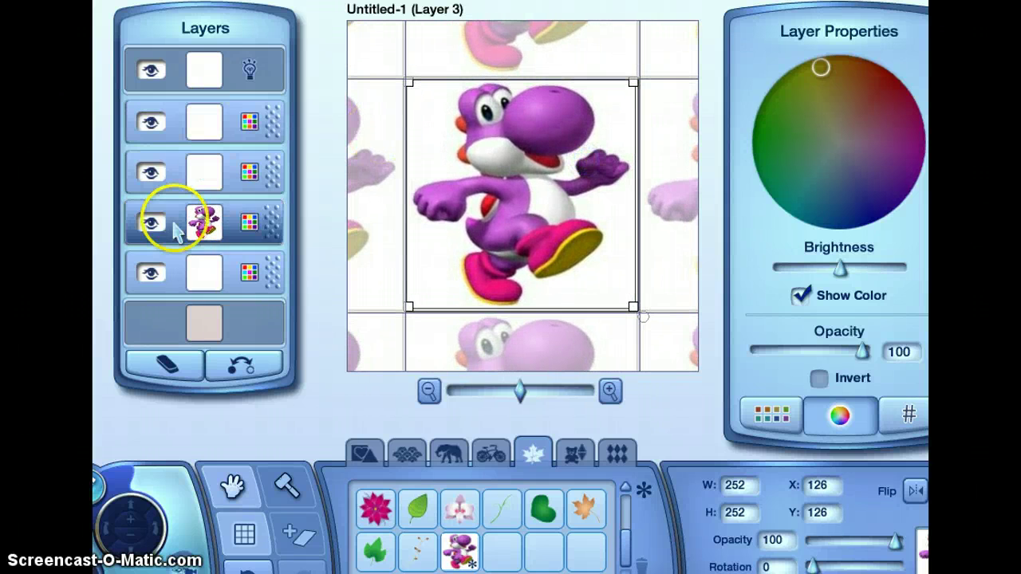
{"action": "left_click_drag", "start_coordinate": [216, 221], "coordinate": [223, 275]}
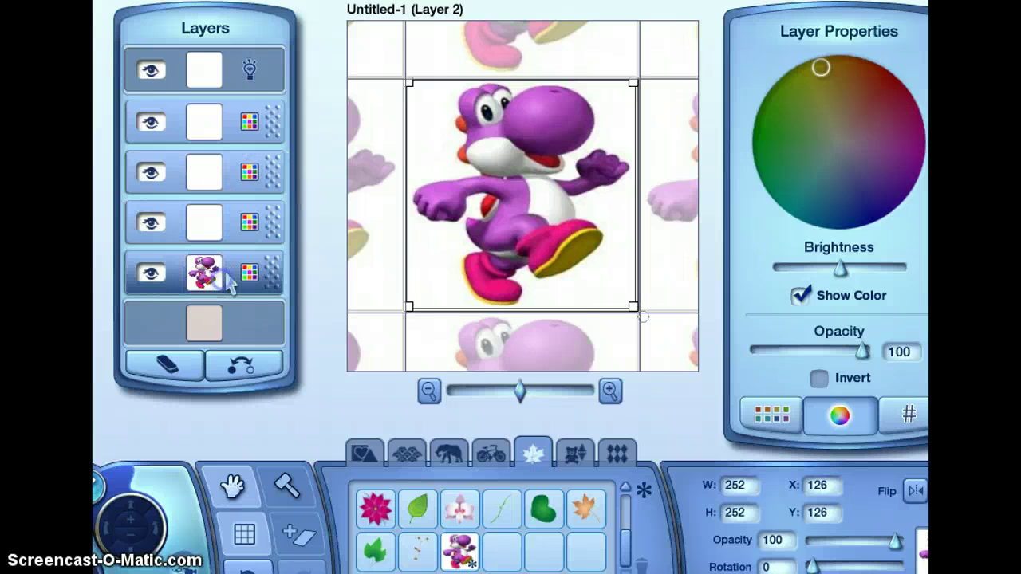
- Recolour the background layer mint green and shrink the Yoshi sticker to 114x106 at 132,130
{"action": "left_click", "coordinate": [210, 333]}
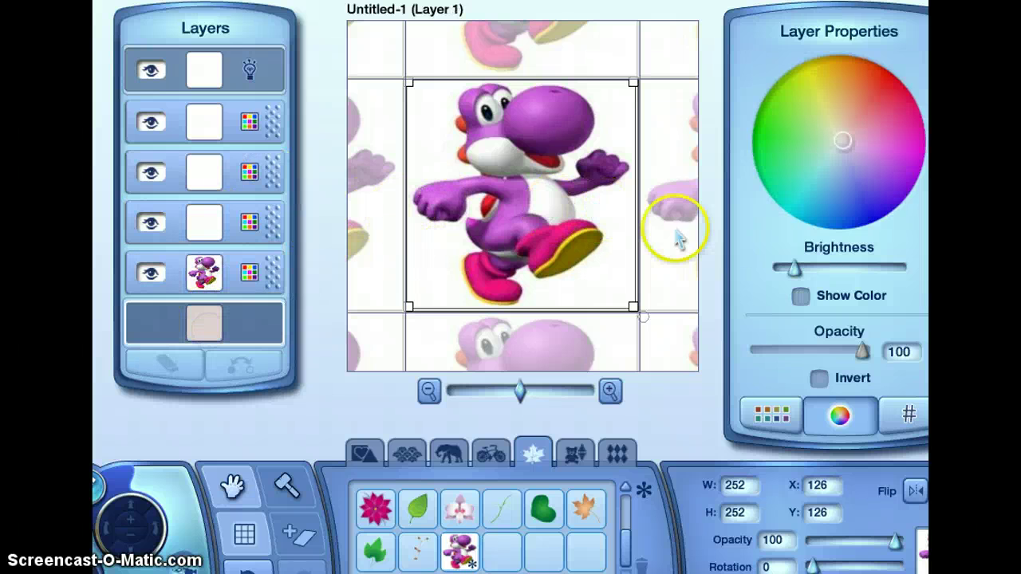
{"action": "mouse_move", "coordinate": [842, 144]}
{"action": "left_mouse_down"}
{"action": "mouse_move", "coordinate": [887, 148]}
{"action": "mouse_move", "coordinate": [846, 190]}
{"action": "mouse_move", "coordinate": [813, 163]}
{"action": "mouse_move", "coordinate": [820, 124]}
{"action": "mouse_move", "coordinate": [842, 106]}
{"action": "mouse_move", "coordinate": [859, 120]}
{"action": "left_mouse_up"}
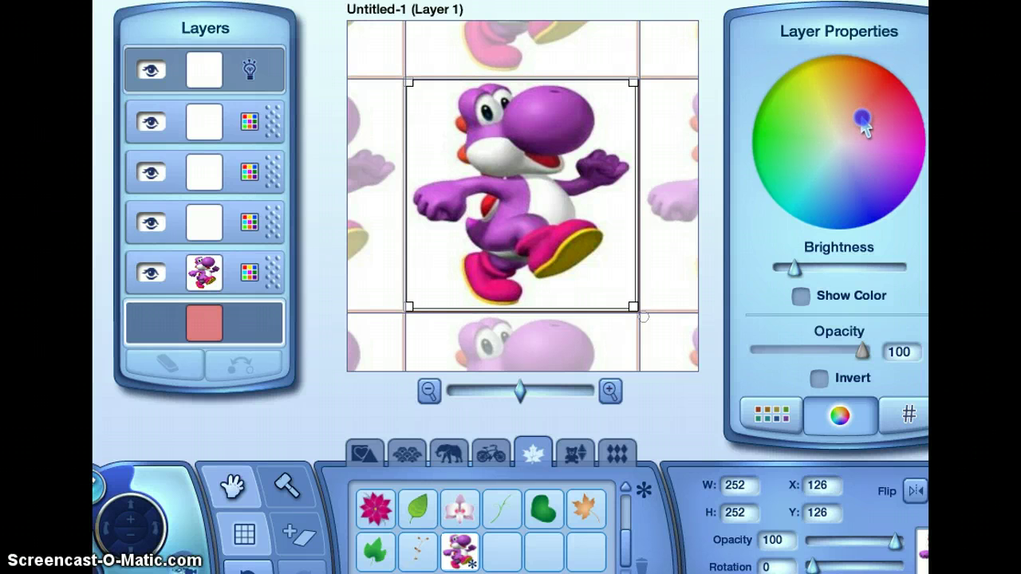
{"action": "mouse_move", "coordinate": [543, 136]}
{"action": "left_mouse_down"}
{"action": "mouse_move", "coordinate": [502, 232]}
{"action": "mouse_move", "coordinate": [598, 259]}
{"action": "mouse_move", "coordinate": [667, 258]}
{"action": "mouse_move", "coordinate": [539, 101]}
{"action": "mouse_move", "coordinate": [538, 142]}
{"action": "mouse_move", "coordinate": [547, 141]}
{"action": "left_mouse_up"}
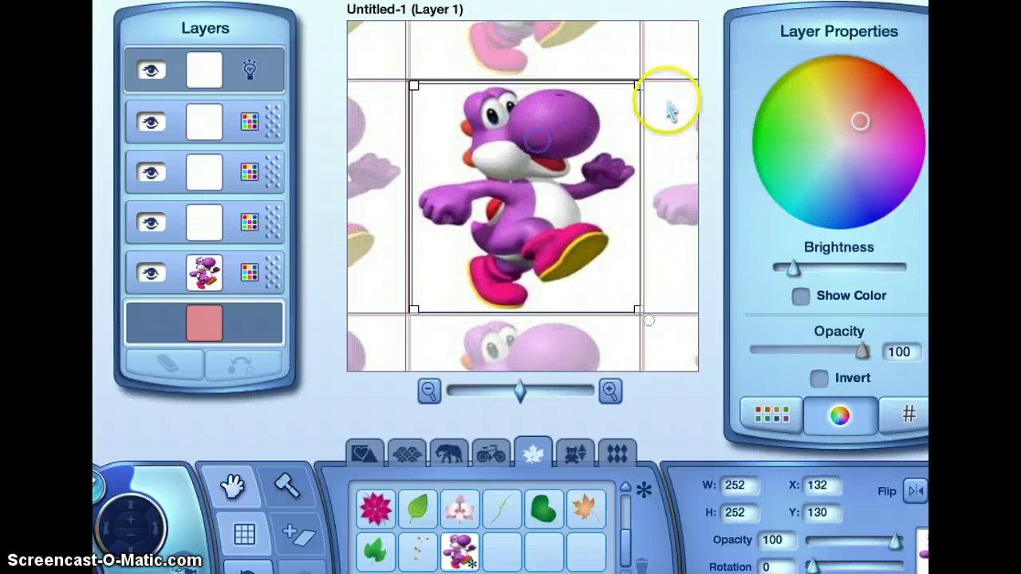
{"action": "left_click_drag", "start_coordinate": [635, 86], "coordinate": [575, 152]}
{"action": "left_click_drag", "start_coordinate": [762, 191], "coordinate": [831, 141]}
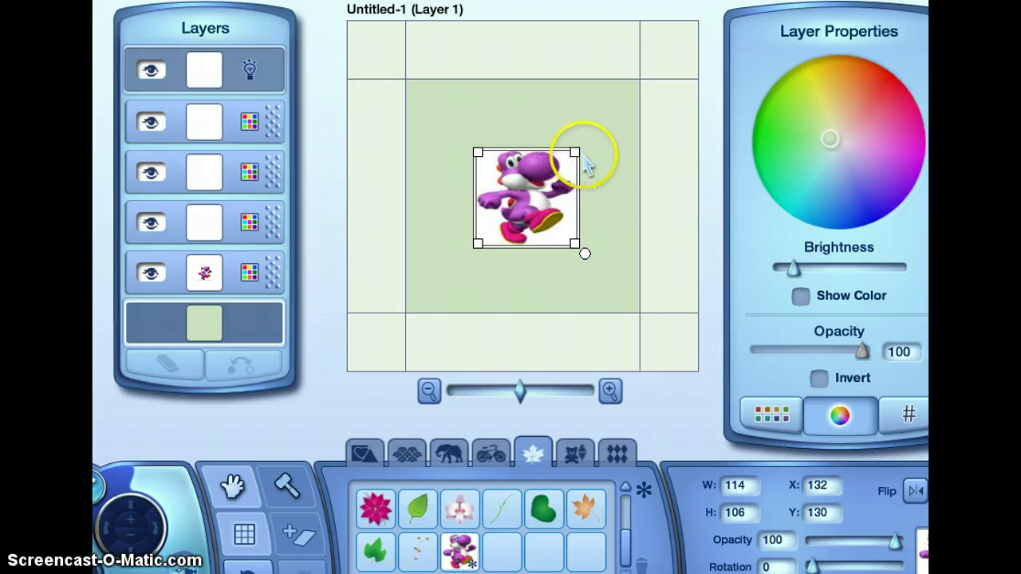
- Enlarge the Yoshi sticker back toward filling the tile, nudging it into place
{"action": "left_click_drag", "start_coordinate": [579, 153], "coordinate": [638, 86]}
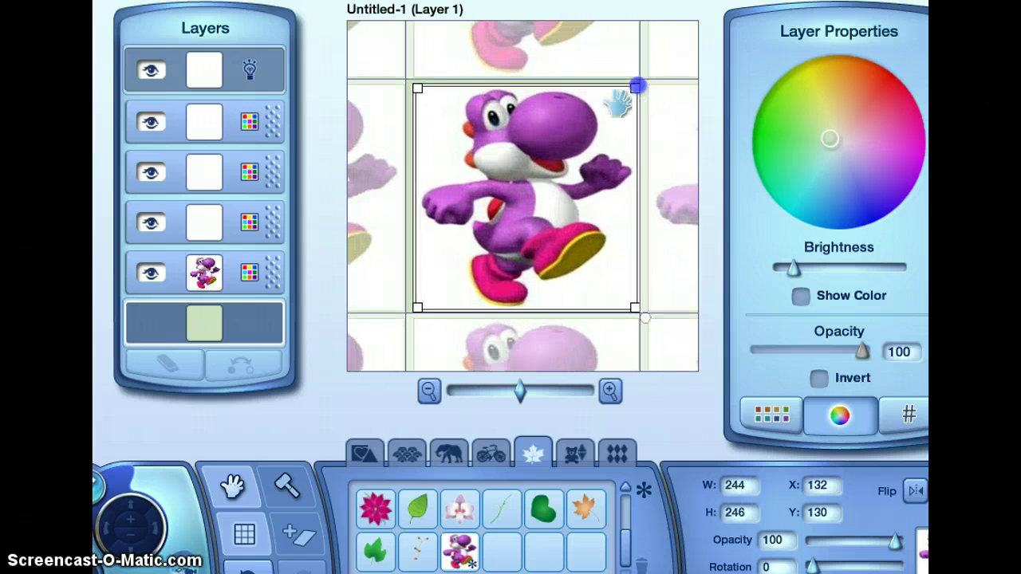
{"action": "left_click_drag", "start_coordinate": [580, 145], "coordinate": [572, 137]}
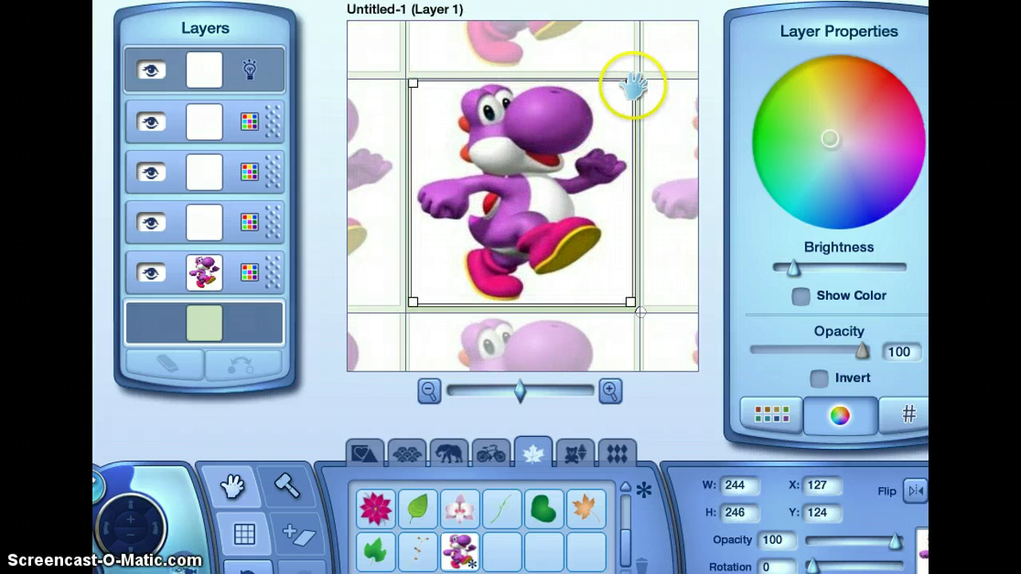
{"action": "left_click", "coordinate": [638, 90]}
{"action": "left_click", "coordinate": [623, 91]}
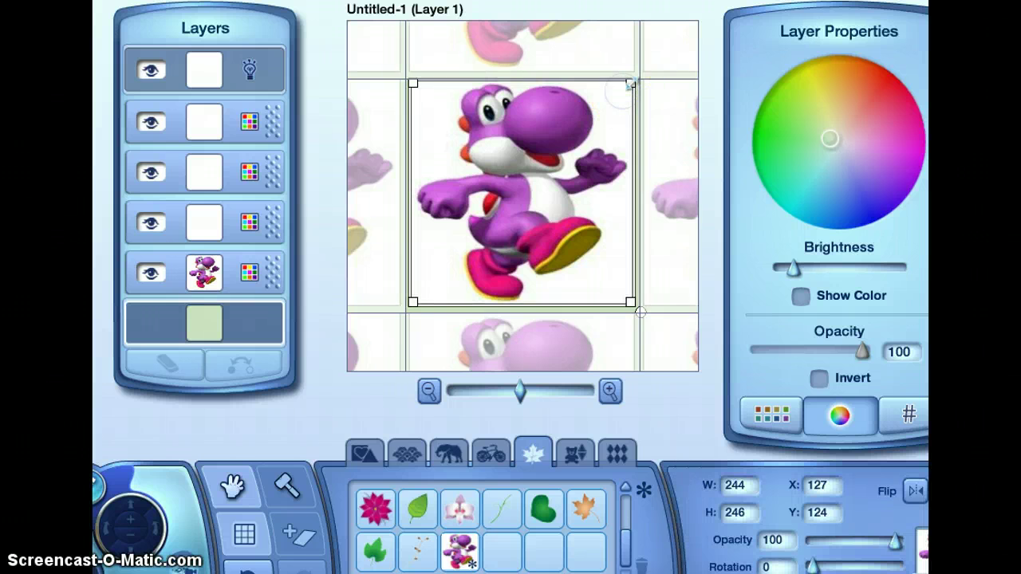
{"action": "left_click_drag", "start_coordinate": [630, 83], "coordinate": [638, 83]}
{"action": "left_click_drag", "start_coordinate": [576, 157], "coordinate": [573, 155]}
{"action": "left_click_drag", "start_coordinate": [638, 98], "coordinate": [643, 82]}
- Fine-tune the sticker to 248x256, centred at 129,130 in the tile
{"action": "left_click", "coordinate": [586, 100]}
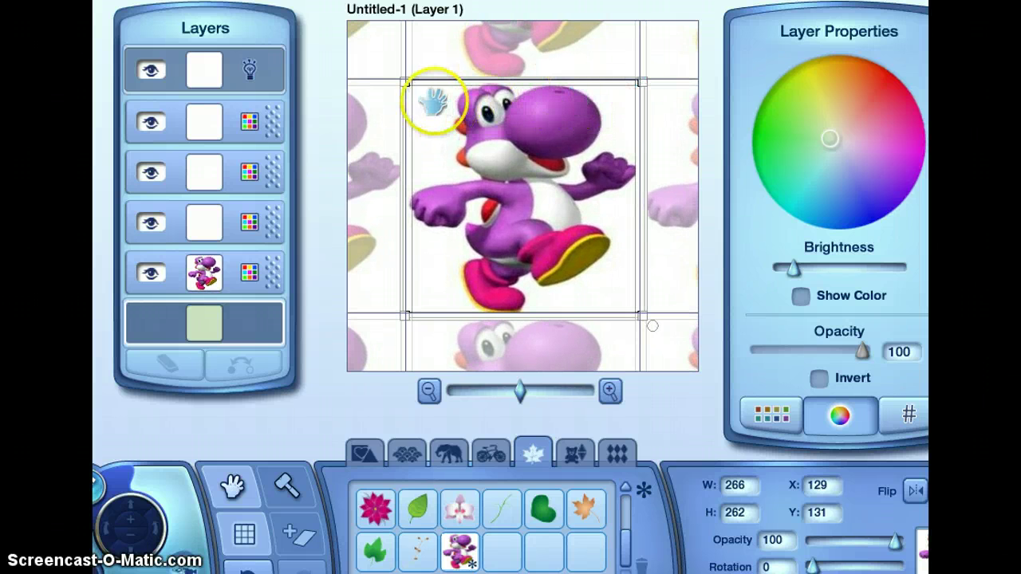
{"action": "left_click_drag", "start_coordinate": [497, 103], "coordinate": [540, 154]}
{"action": "left_click_drag", "start_coordinate": [677, 296], "coordinate": [640, 306]}
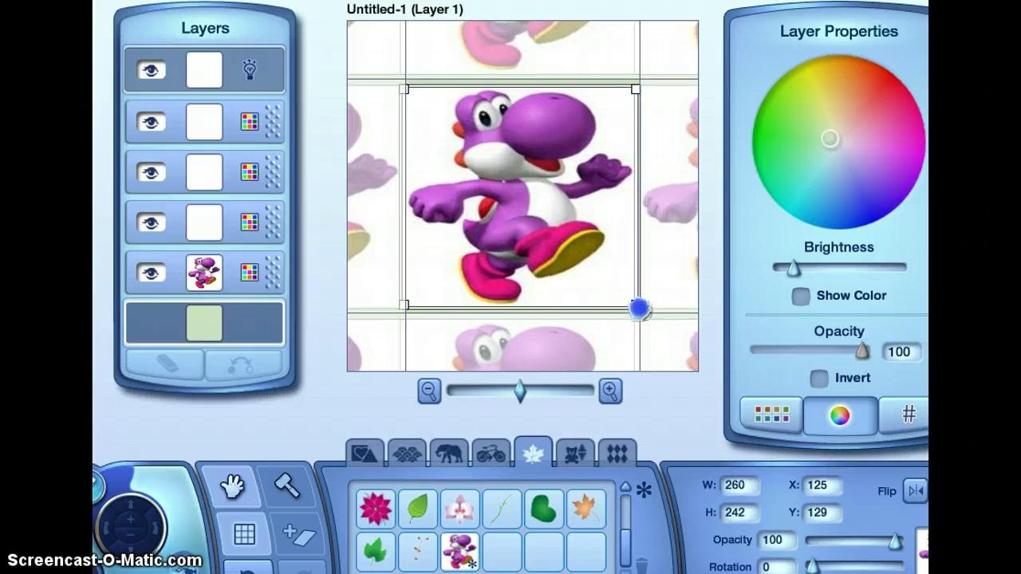
{"action": "left_click_drag", "start_coordinate": [588, 243], "coordinate": [571, 216]}
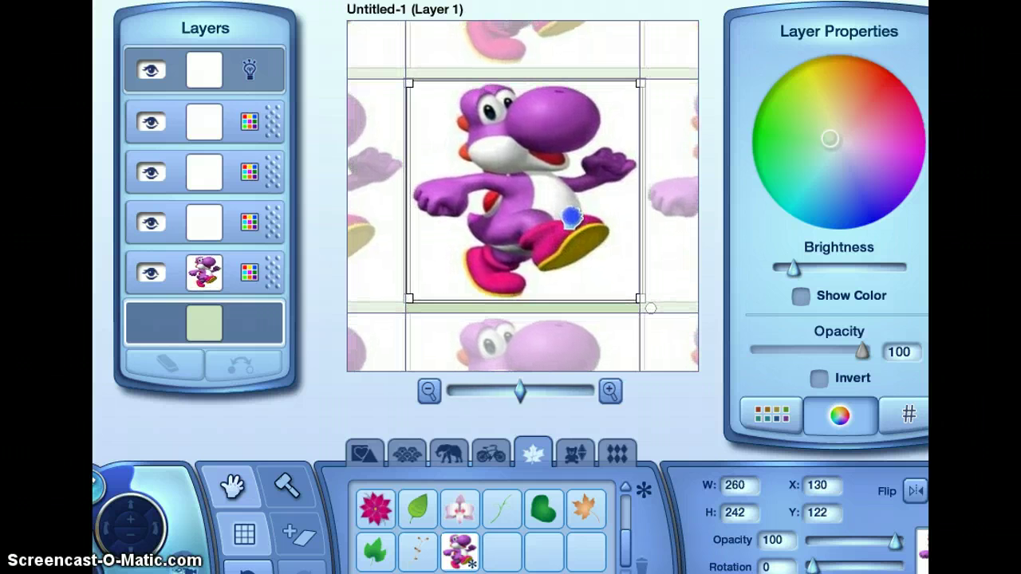
{"action": "left_click_drag", "start_coordinate": [442, 254], "coordinate": [493, 283]}
{"action": "left_click_drag", "start_coordinate": [627, 292], "coordinate": [645, 324]}
{"action": "left_click_drag", "start_coordinate": [592, 281], "coordinate": [590, 278]}
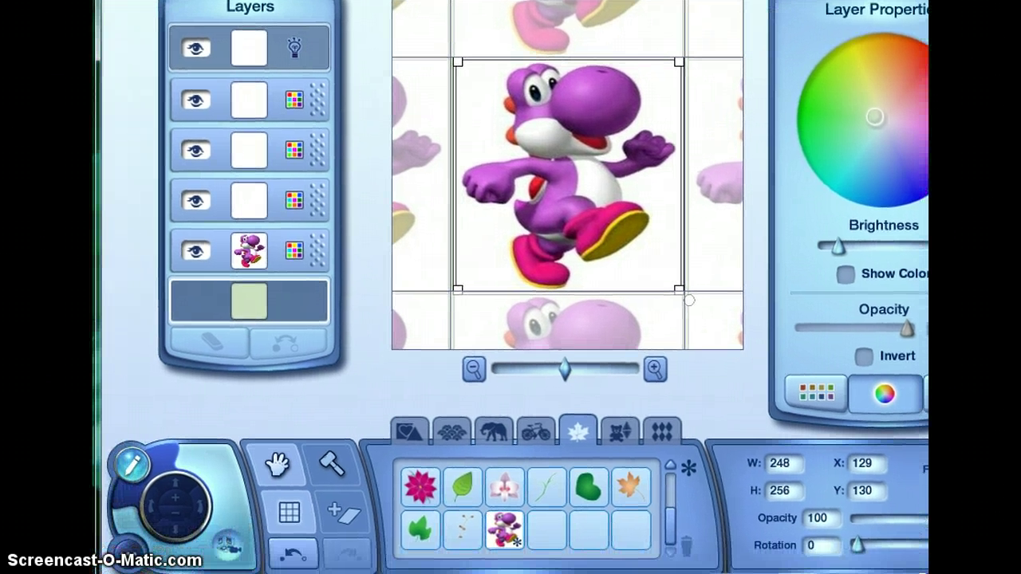
- Save the pattern project as 'yoshi 1' in Sample Pictures
{"action": "left_click", "coordinate": [159, 547]}
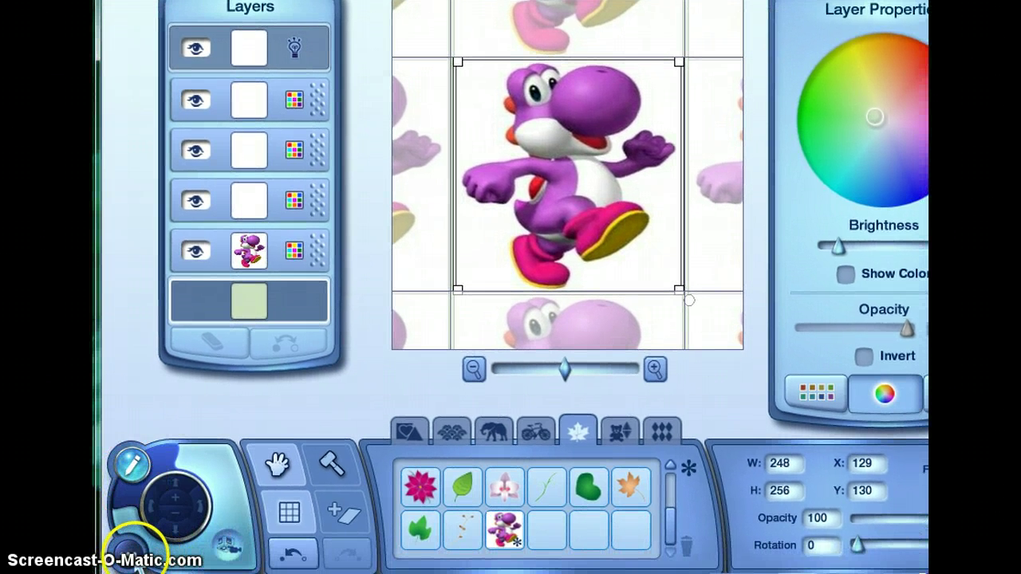
{"action": "left_click", "coordinate": [181, 293]}
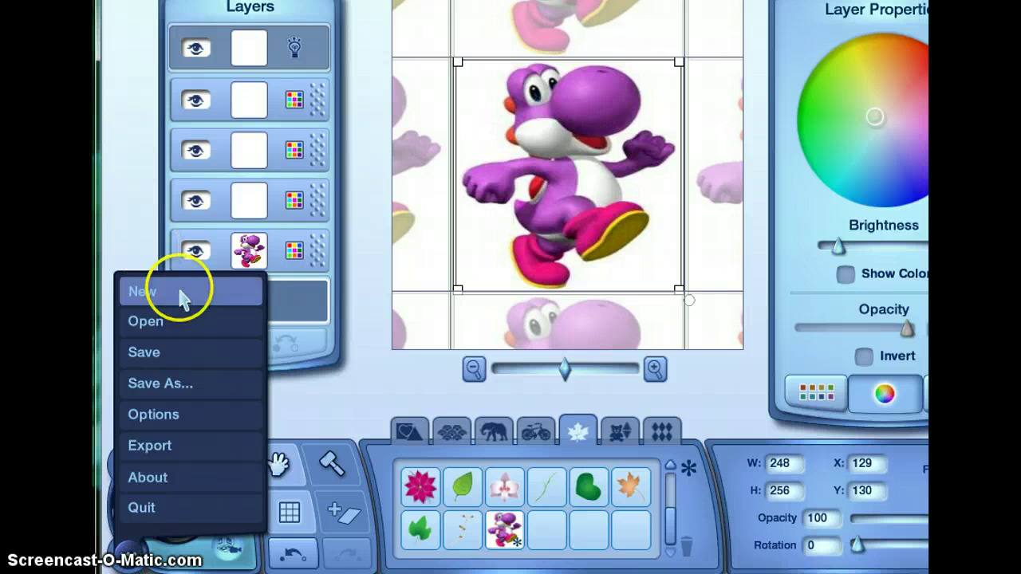
{"action": "left_click", "coordinate": [216, 360]}
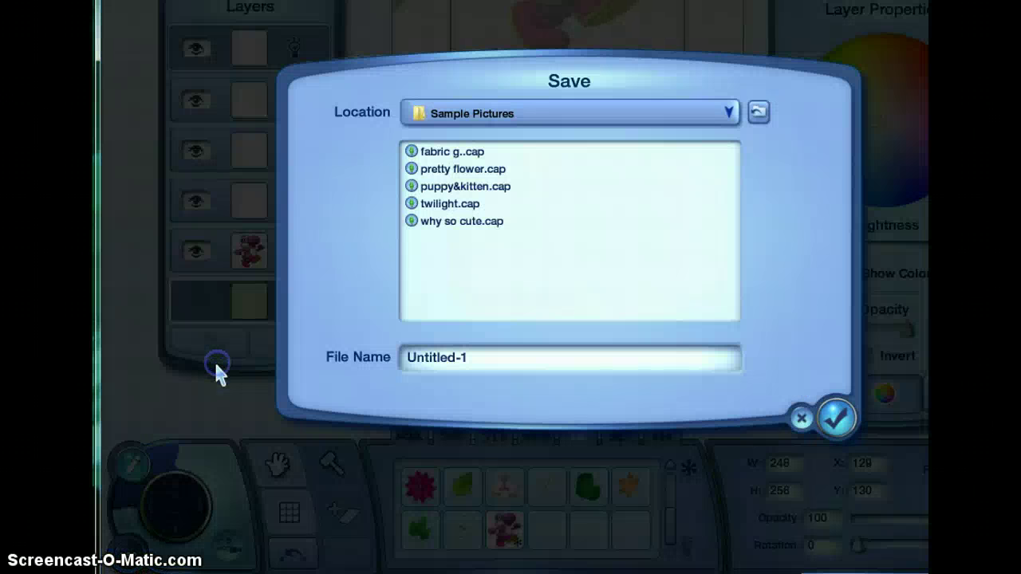
{"action": "left_click", "coordinate": [460, 355]}
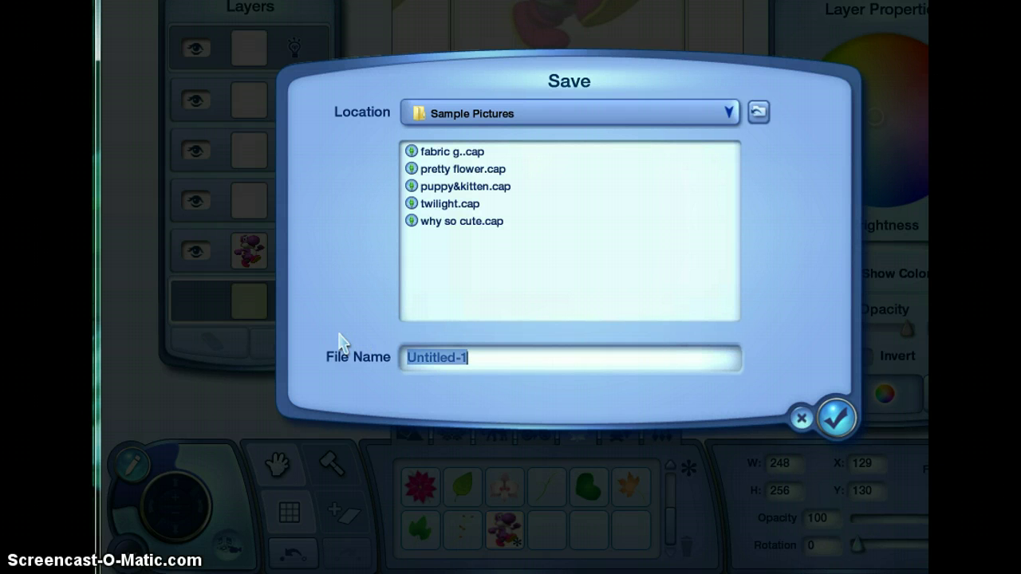
{"action": "type", "text": "yos"}
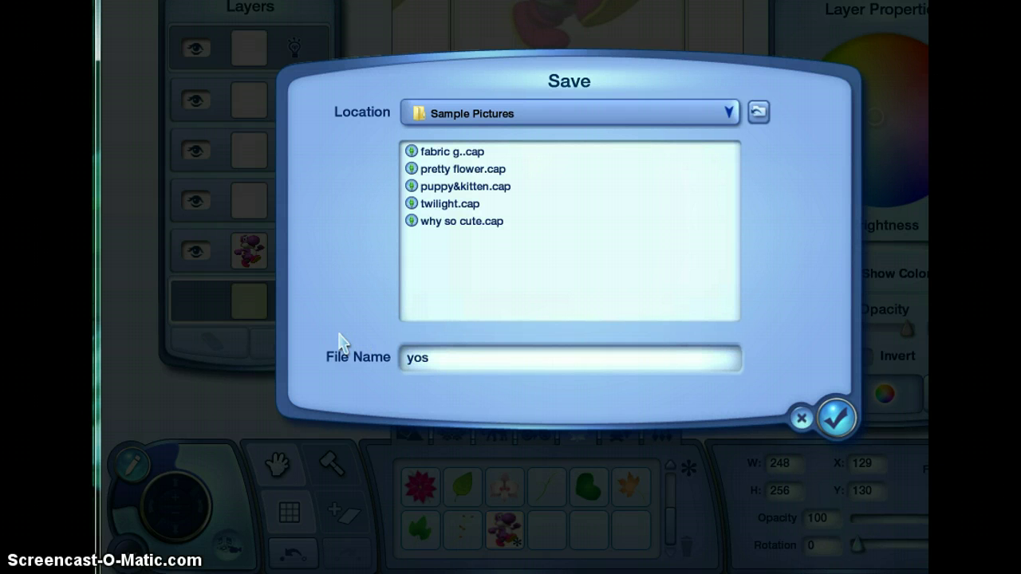
{"action": "type", "text": "hi"}
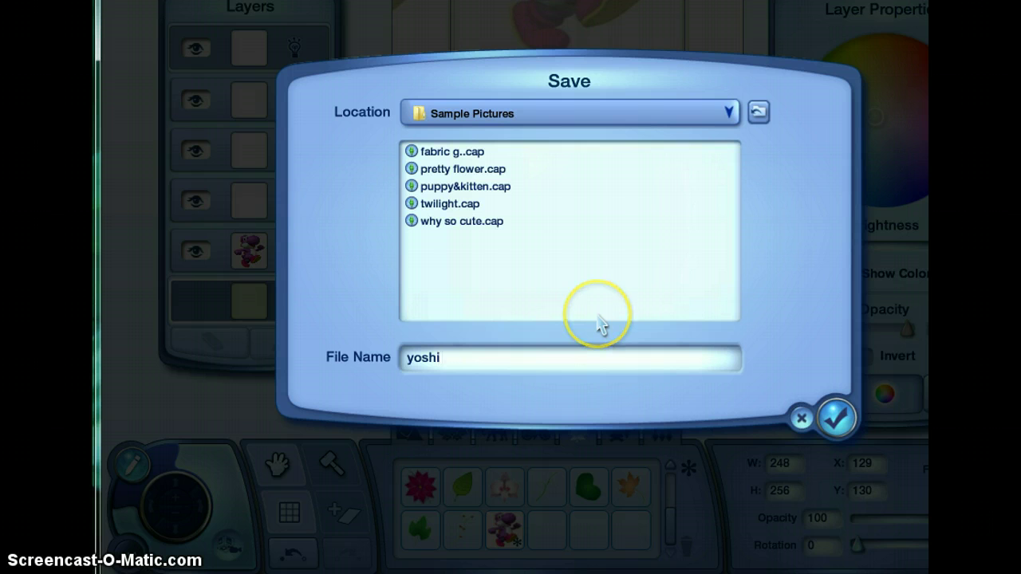
{"action": "type", "text": " 1"}
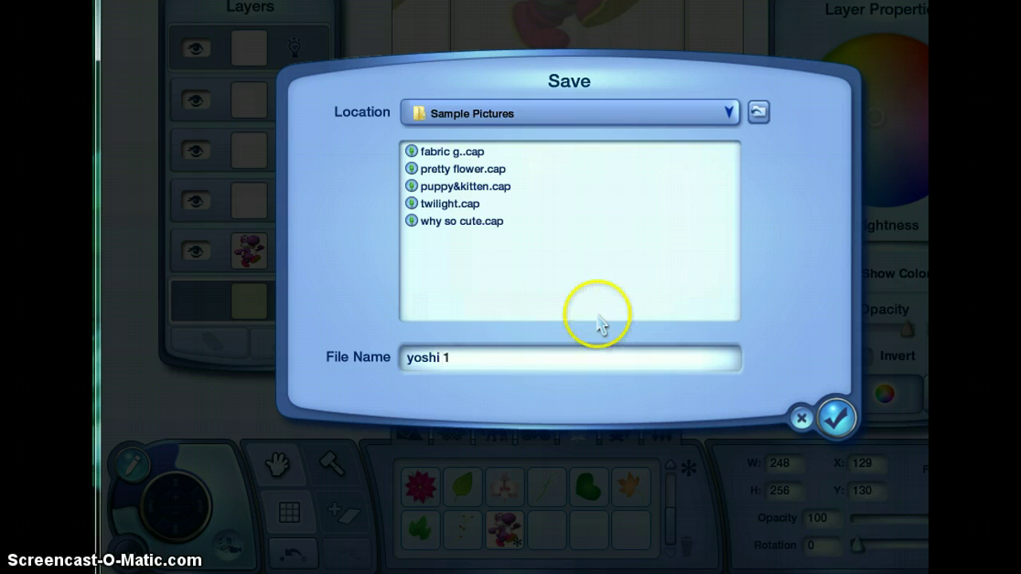
{"action": "left_click", "coordinate": [833, 415]}
{"action": "left_click", "coordinate": [571, 277]}
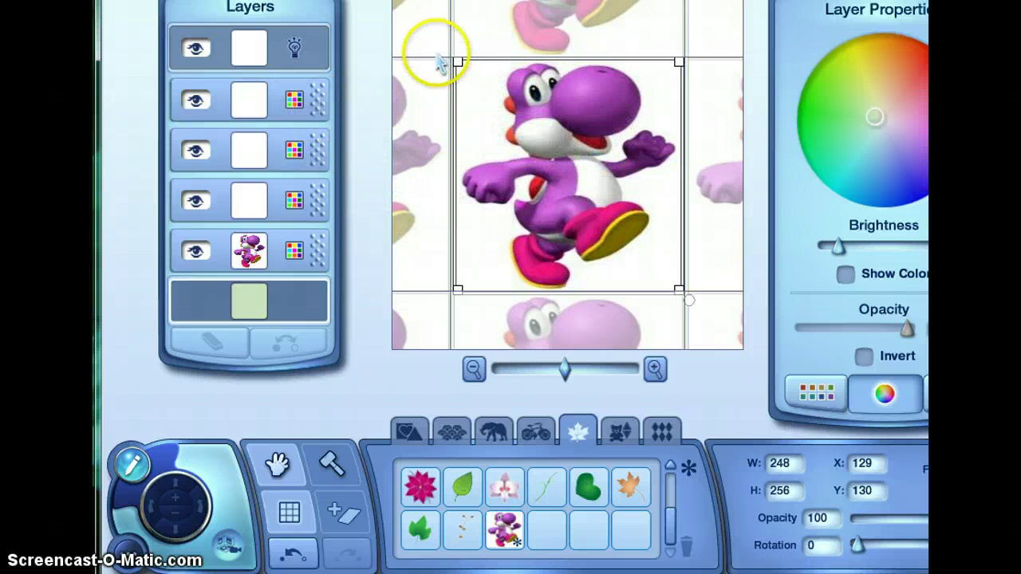
- Export the design as a pattern named 'yoshi' in the Misc. category with no description
{"action": "left_click", "coordinate": [126, 551]}
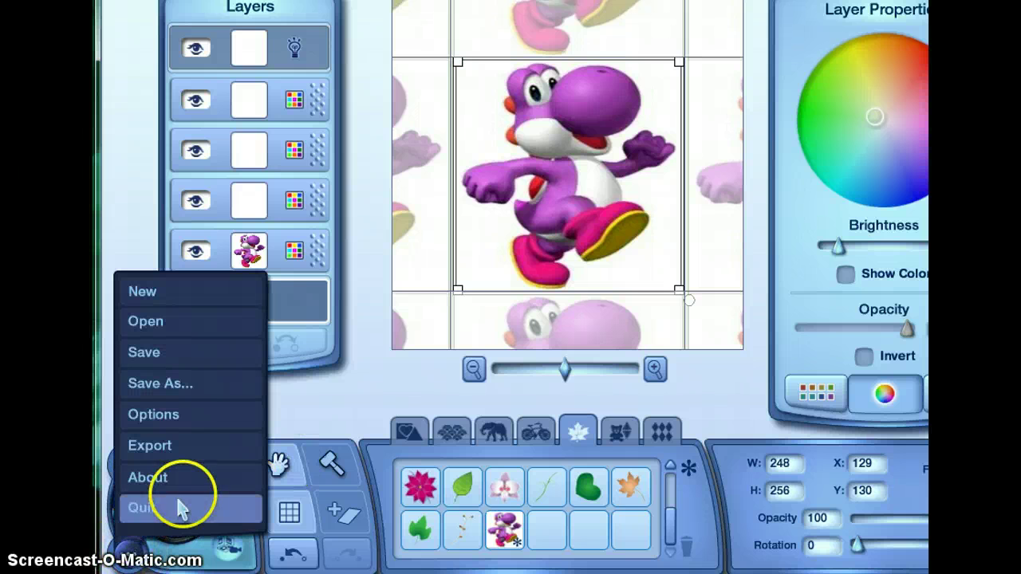
{"action": "left_click", "coordinate": [206, 451]}
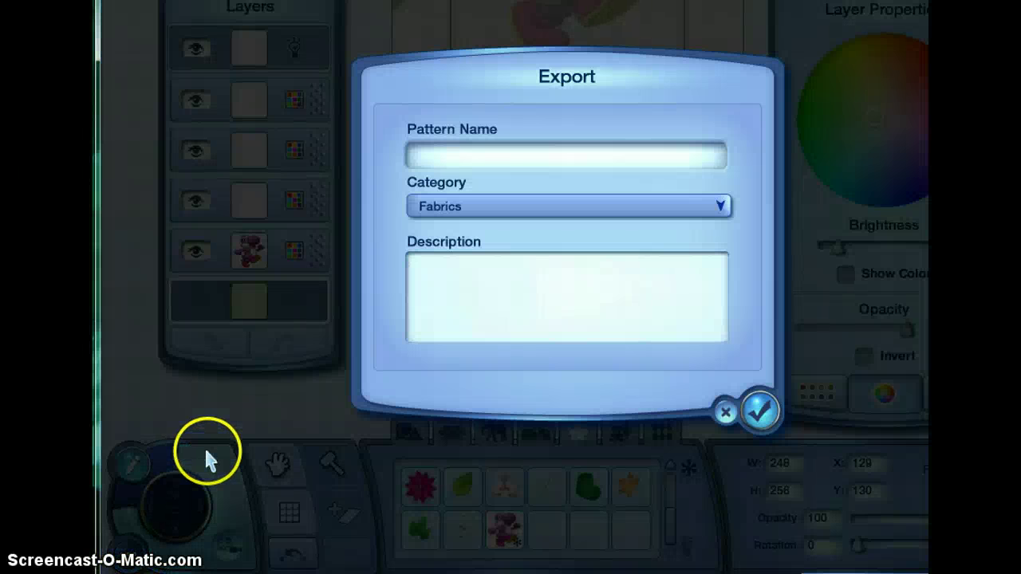
{"action": "left_click", "coordinate": [518, 205]}
{"action": "scroll", "coordinate": [542, 287], "scroll_direction": "down", "scroll_amount": 3}
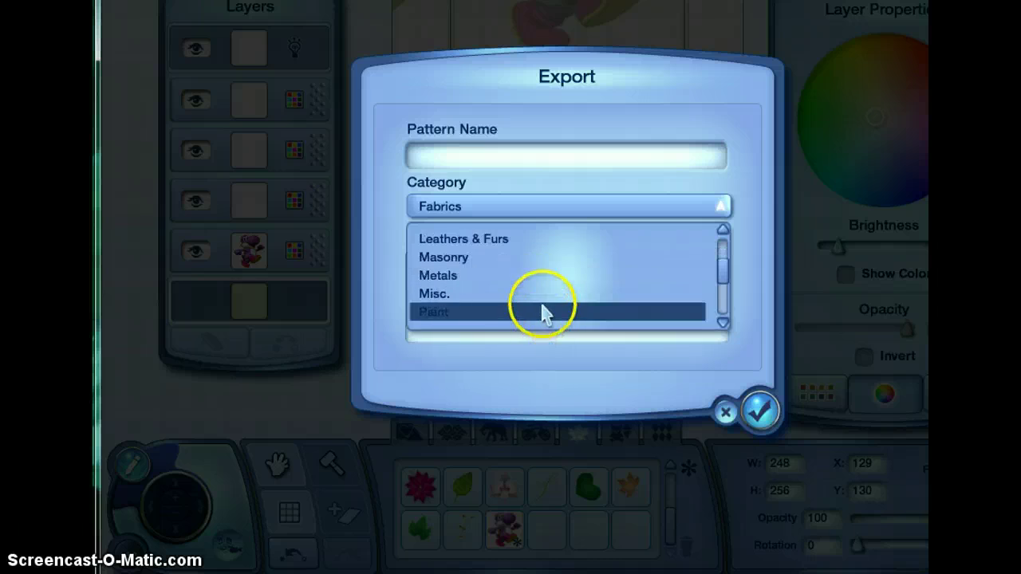
{"action": "scroll", "coordinate": [490, 271], "scroll_direction": "up", "scroll_amount": 2}
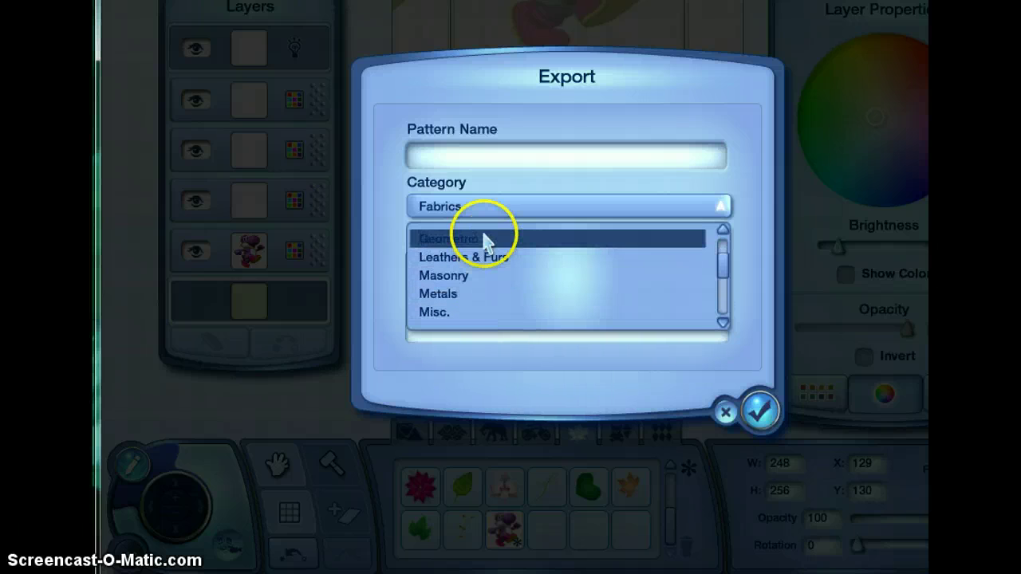
{"action": "left_click", "coordinate": [504, 312]}
{"action": "left_click", "coordinate": [484, 156]}
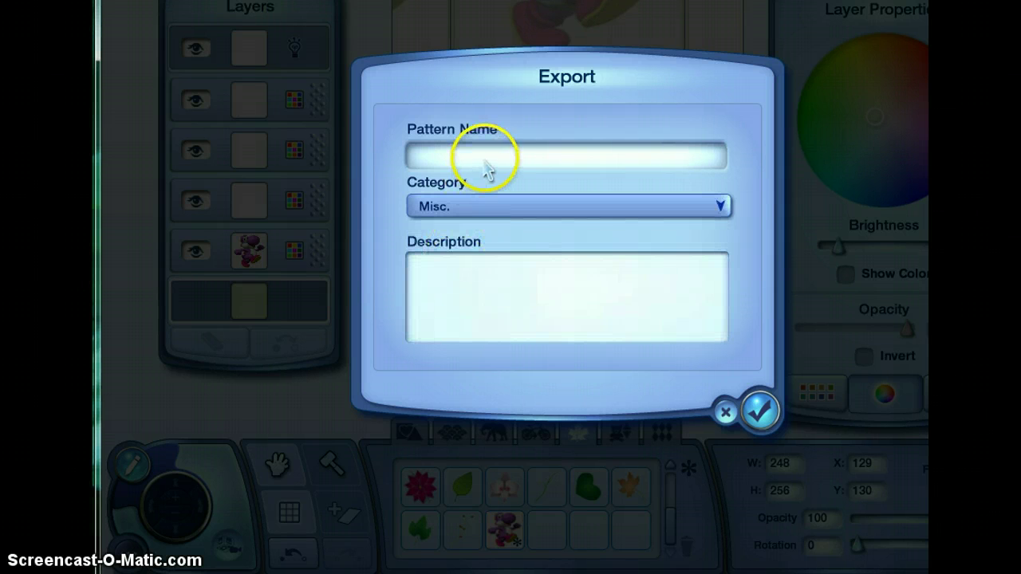
{"action": "left_click", "coordinate": [160, 141]}
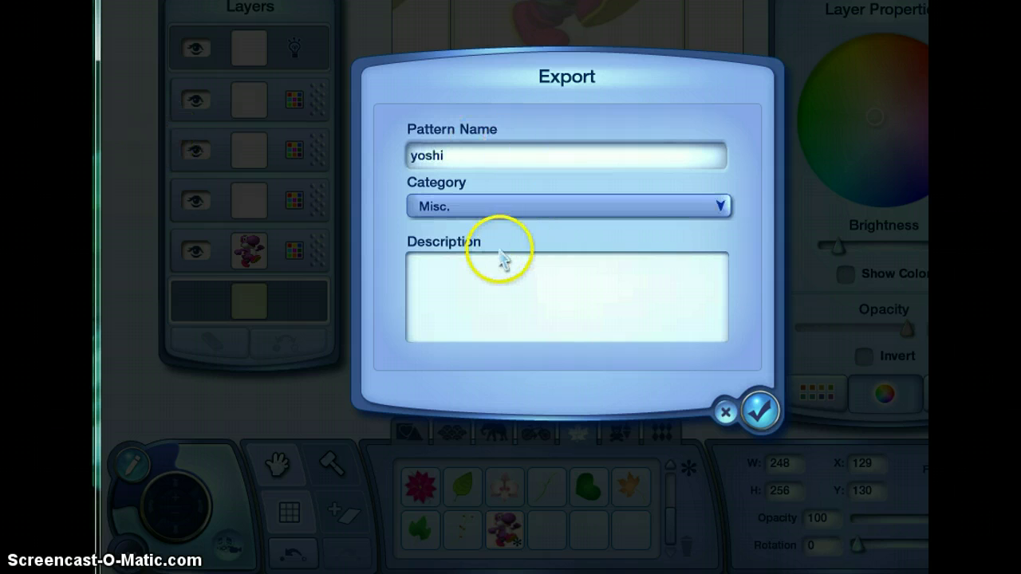
{"action": "type", "text": "yoshi"}
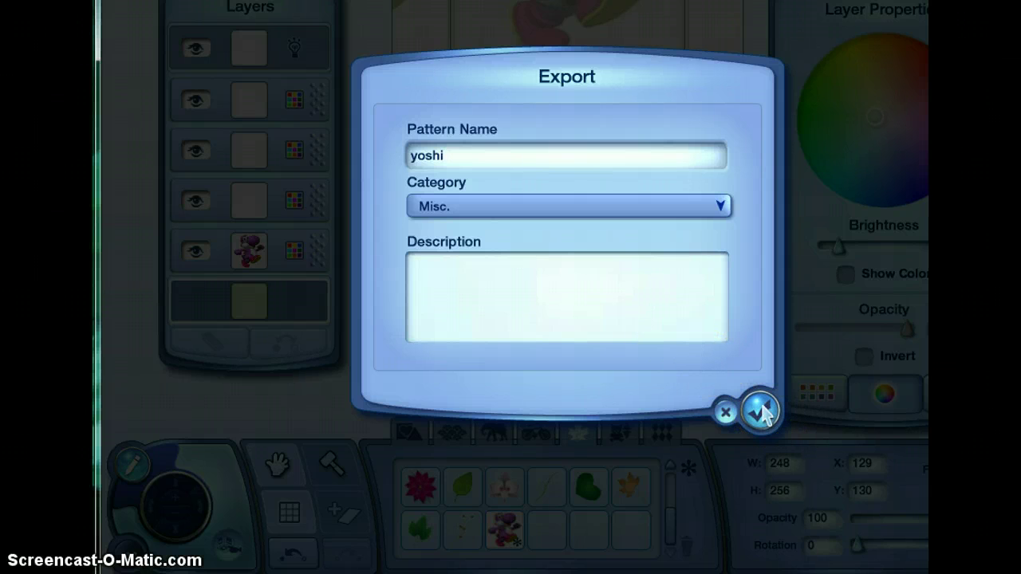
{"action": "left_click", "coordinate": [615, 304]}
{"action": "left_click", "coordinate": [759, 409]}
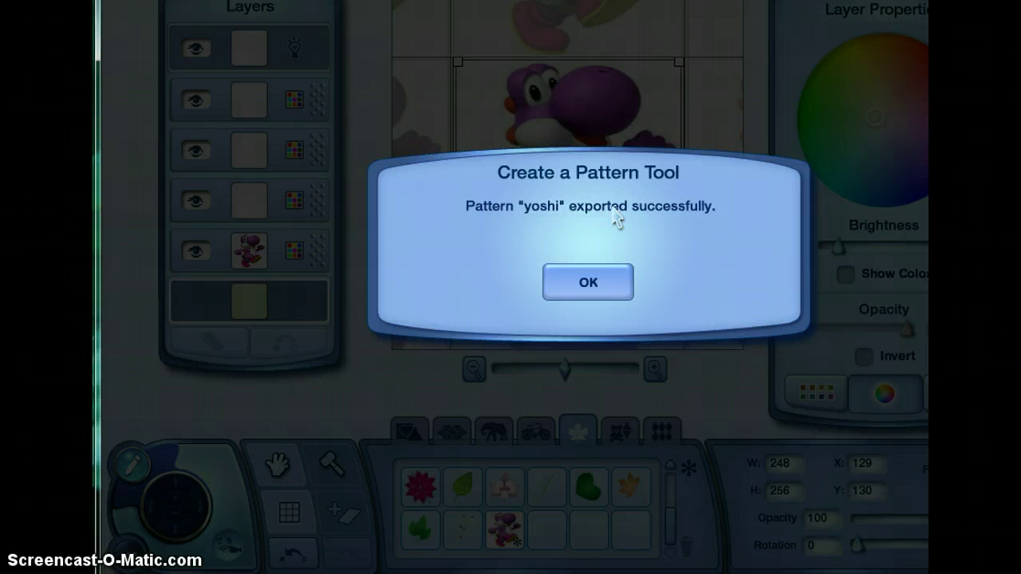
{"action": "left_click", "coordinate": [615, 281]}
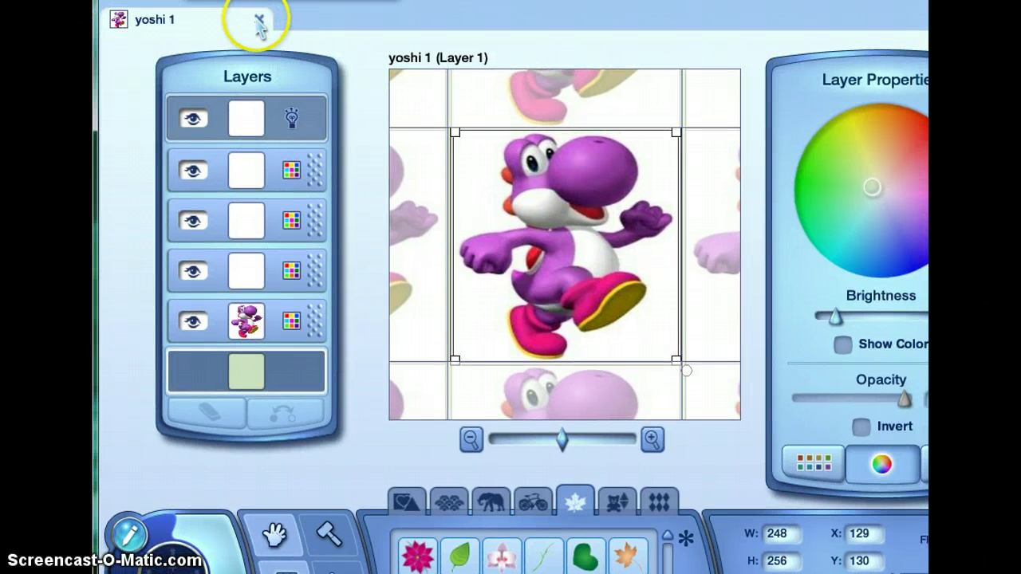
- Close the 'yoshi 1' Create a Style editor, leaving the Windows desktop visible
{"action": "left_click", "coordinate": [259, 24]}
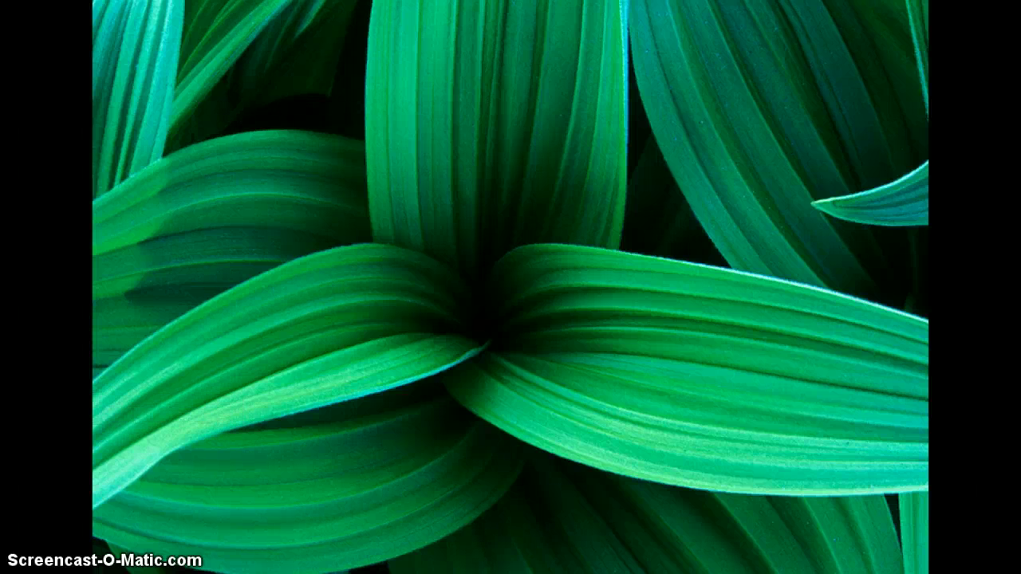
{"action": "key", "text": "super"}
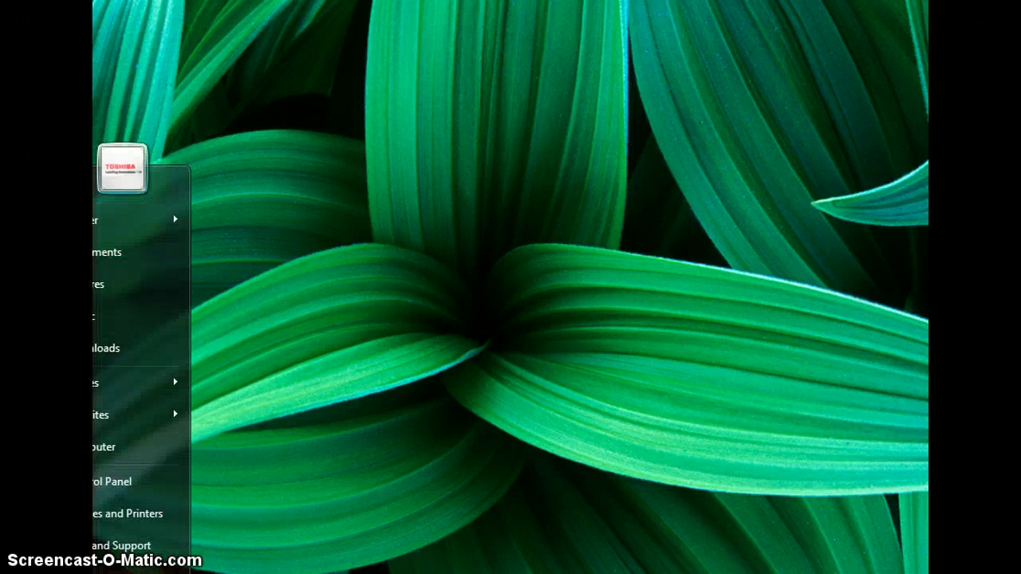
{"action": "key", "text": "Escape"}
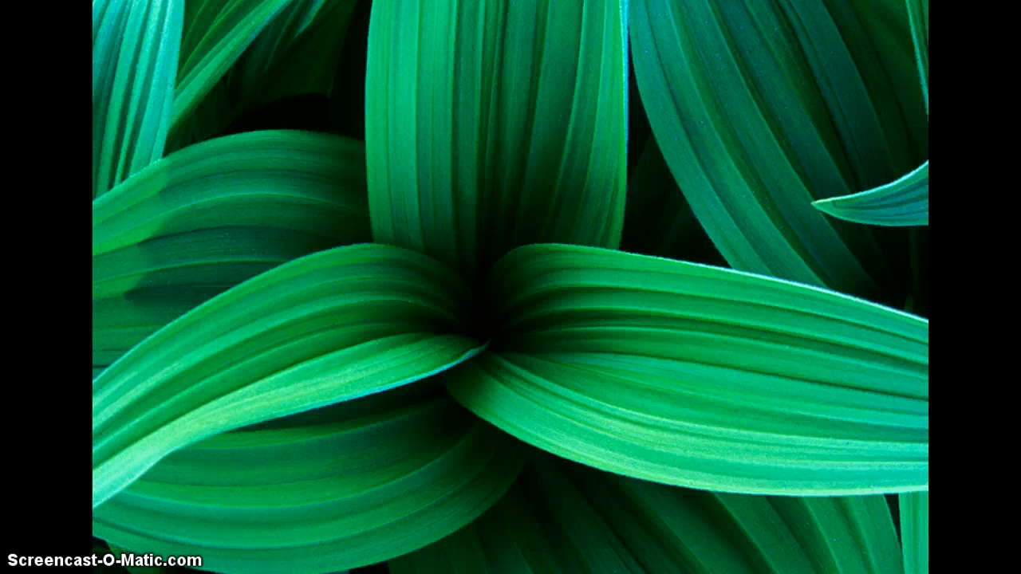
- Switch to The Sims 3 Game Launcher's Welcome page from the taskbar
{"action": "left_click", "coordinate": [137, 464]}
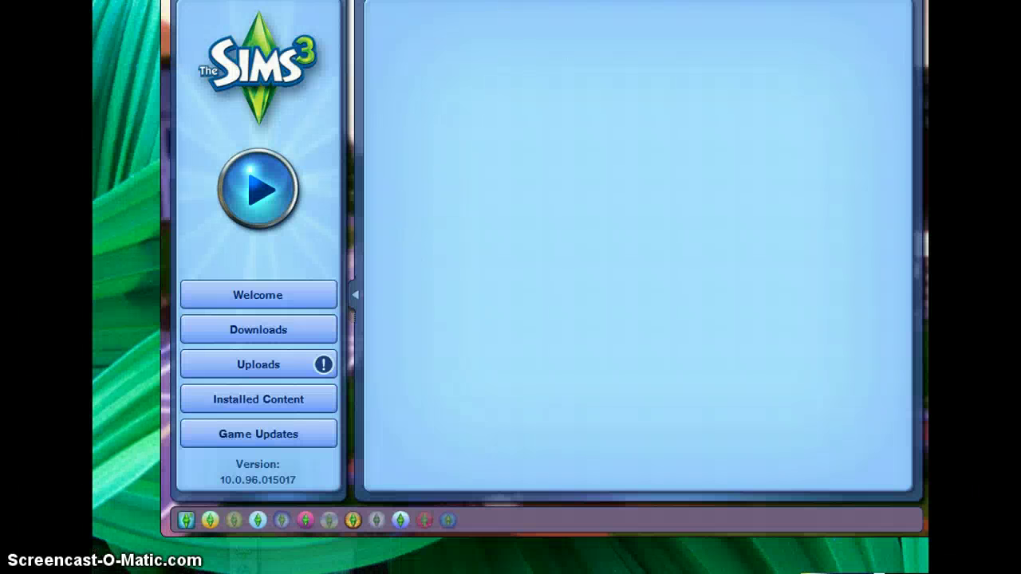
{"action": "mouse_move", "coordinate": [288, 522]}
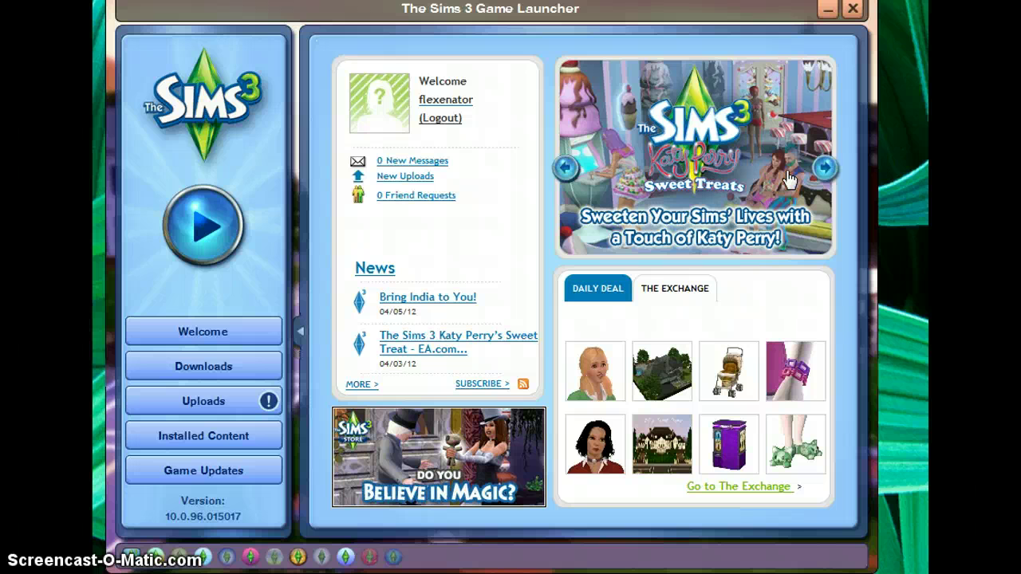
- Close the stray Libraries window and show the Uploads list with yoshi at 171 KB
{"action": "left_click", "coordinate": [785, 184]}
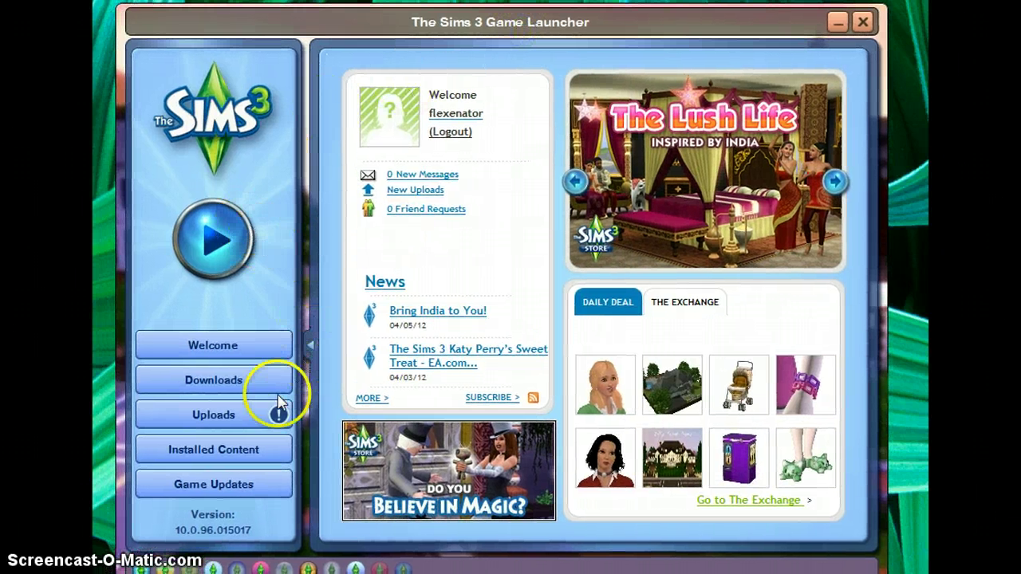
{"action": "left_click", "coordinate": [233, 414]}
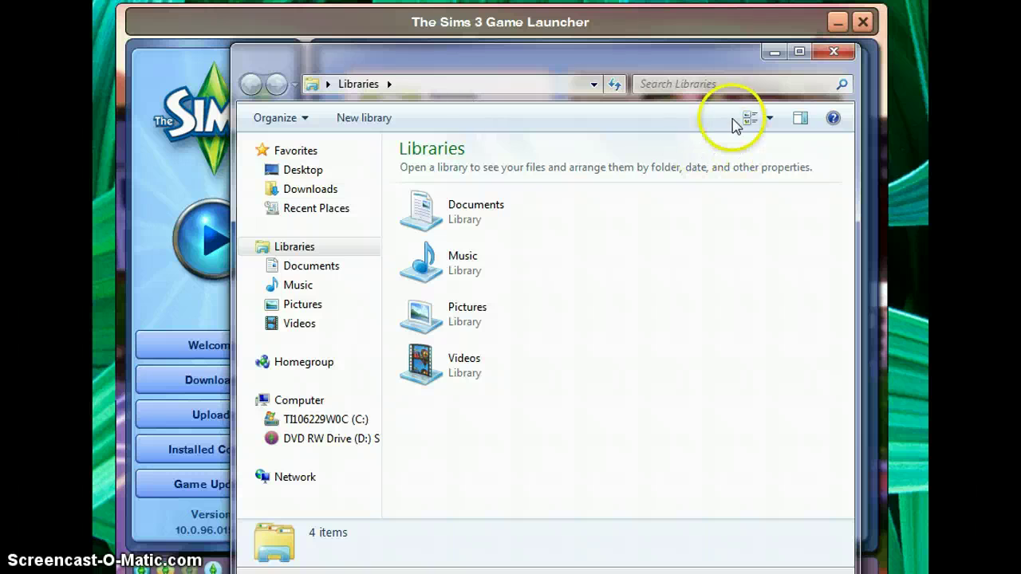
{"action": "left_click", "coordinate": [834, 52]}
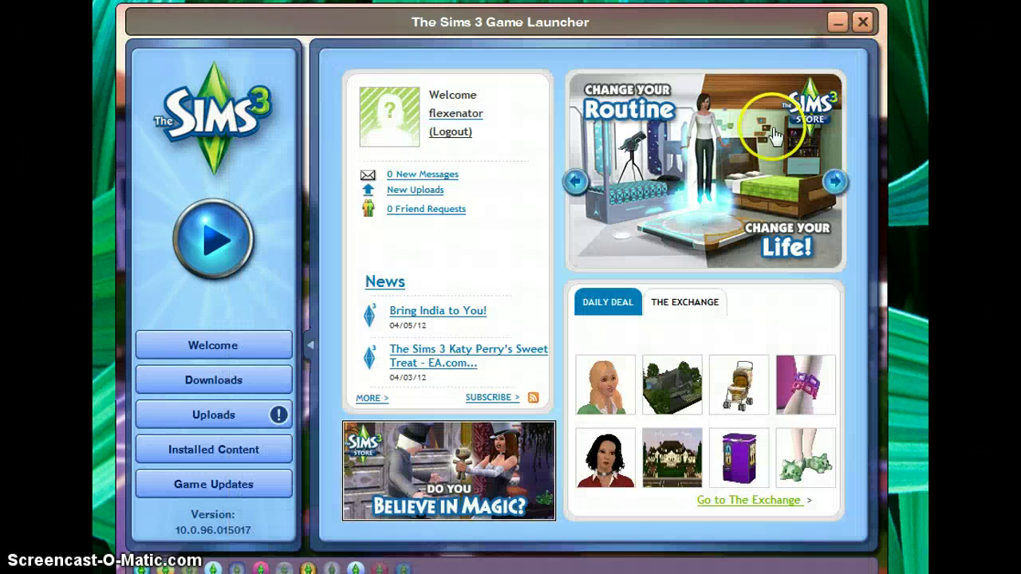
{"action": "left_click", "coordinate": [237, 416]}
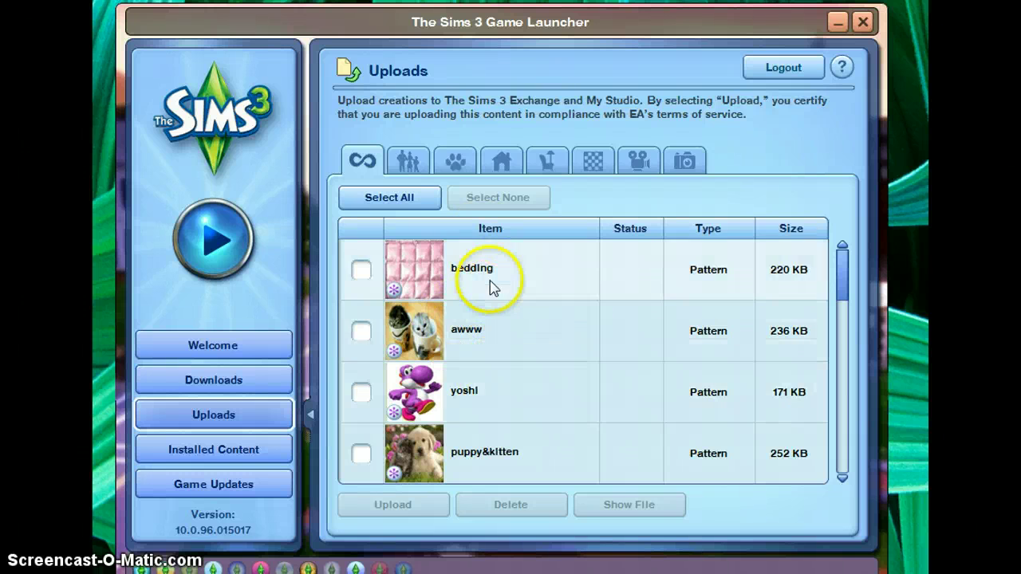
- Tick the yoshi pattern and reveal its exported file in the Exports folder
{"action": "scroll", "coordinate": [547, 387], "scroll_direction": "down", "scroll_amount": 4}
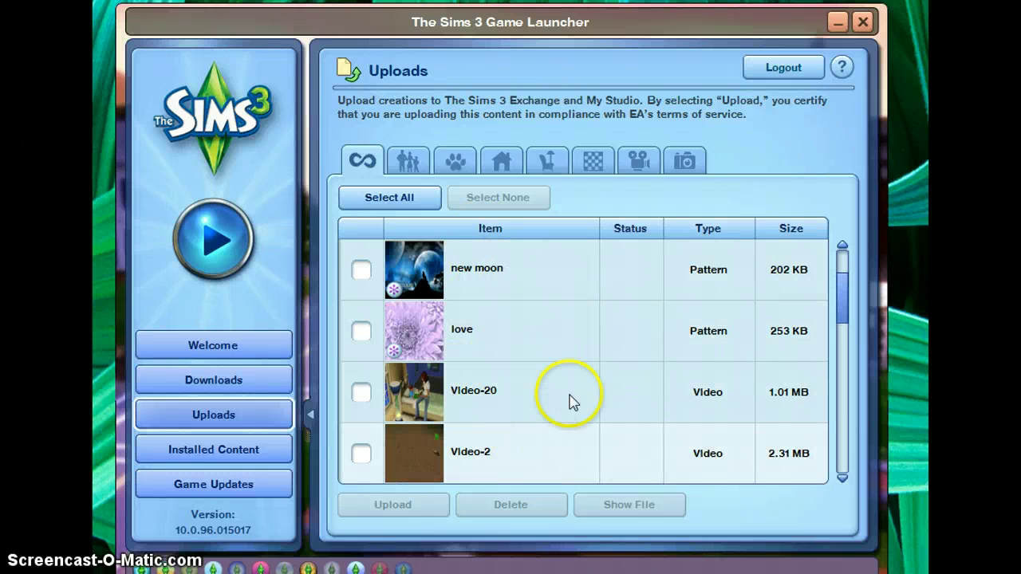
{"action": "scroll", "coordinate": [501, 283], "scroll_direction": "up", "scroll_amount": 3}
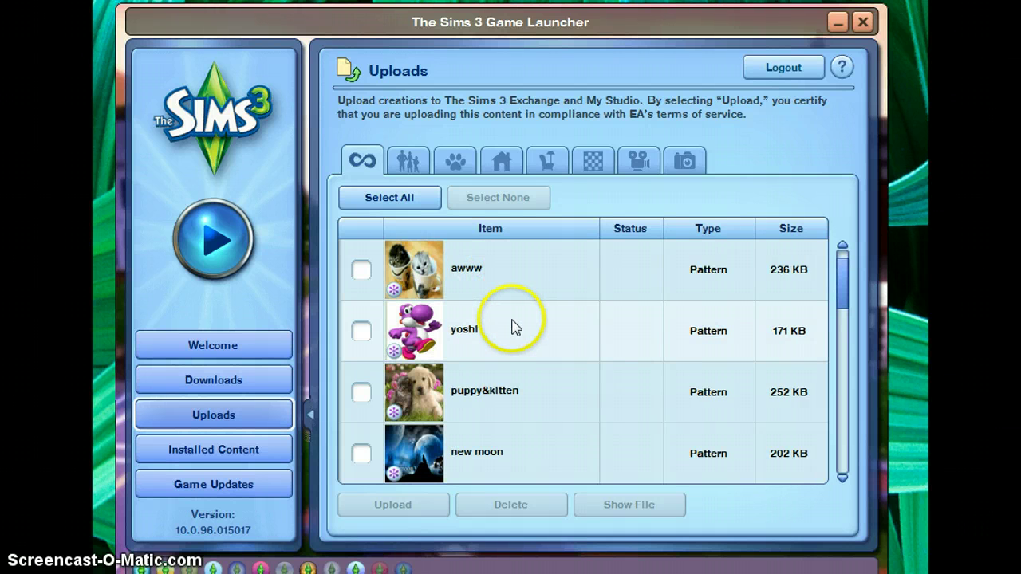
{"action": "left_click", "coordinate": [498, 331]}
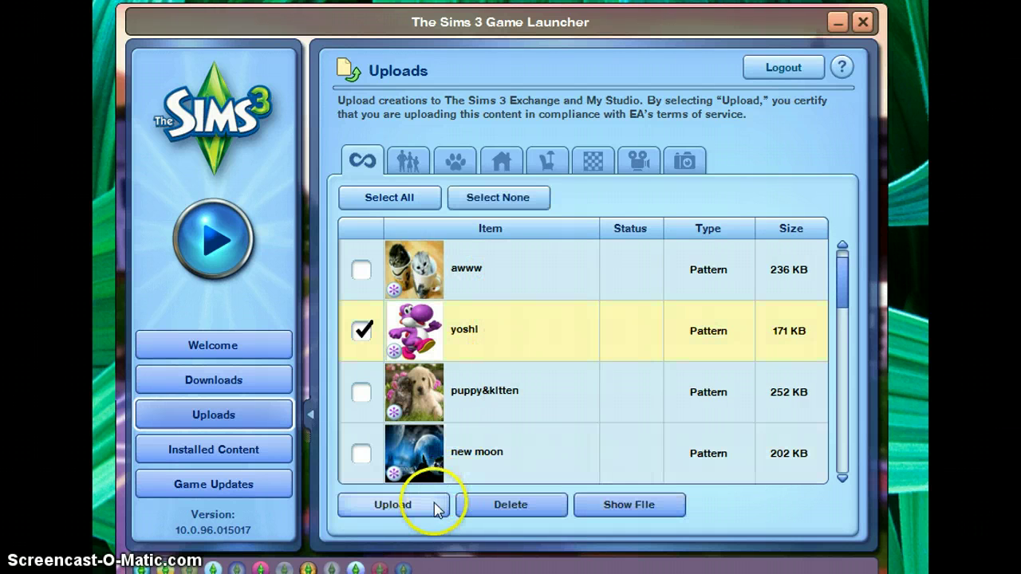
{"action": "left_click", "coordinate": [643, 509]}
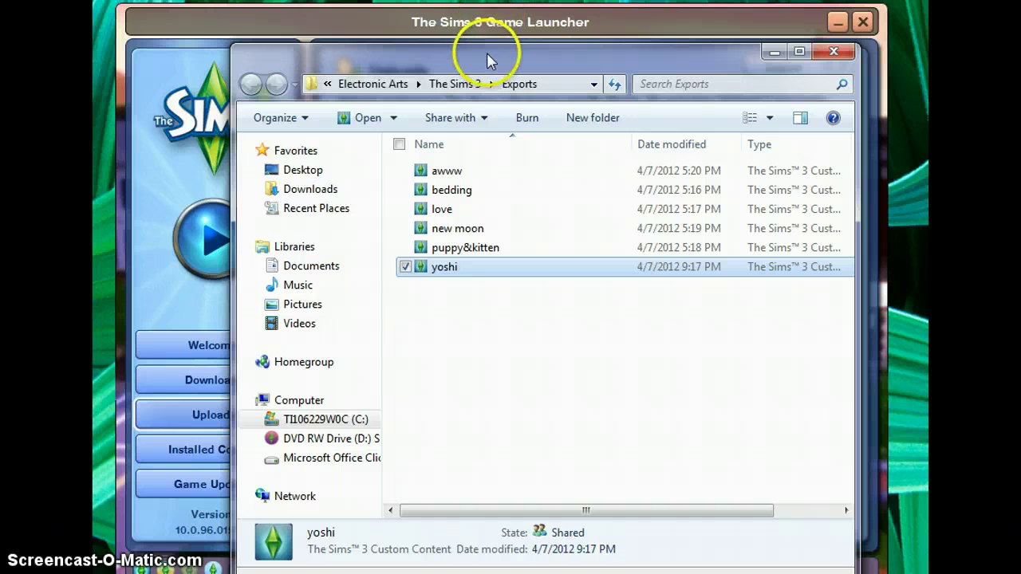
{"action": "left_click_drag", "start_coordinate": [486, 51], "coordinate": [48, 0]}
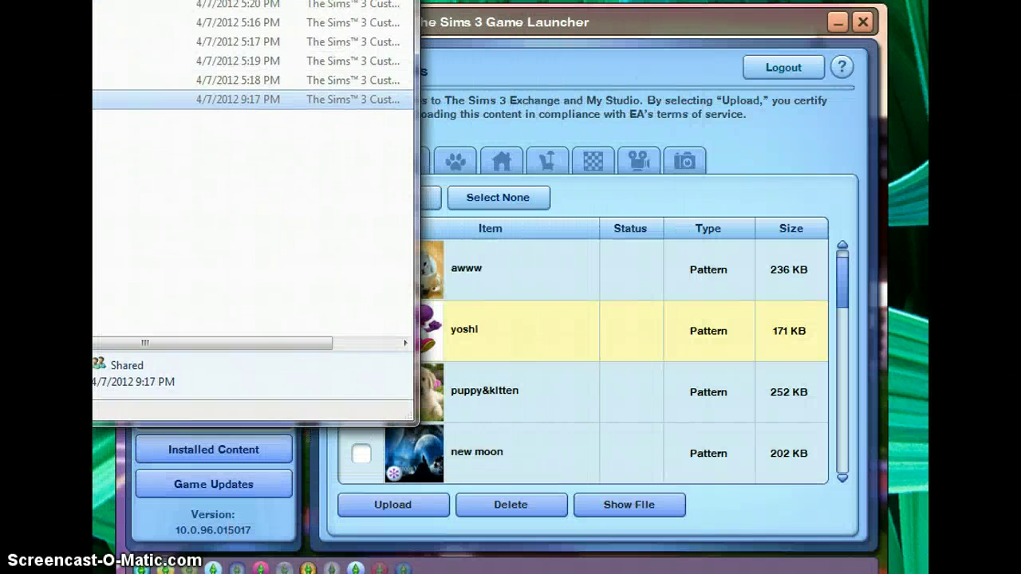
- Upload the checked yoshi pattern until it shows Uploaded status
{"action": "left_click", "coordinate": [428, 510]}
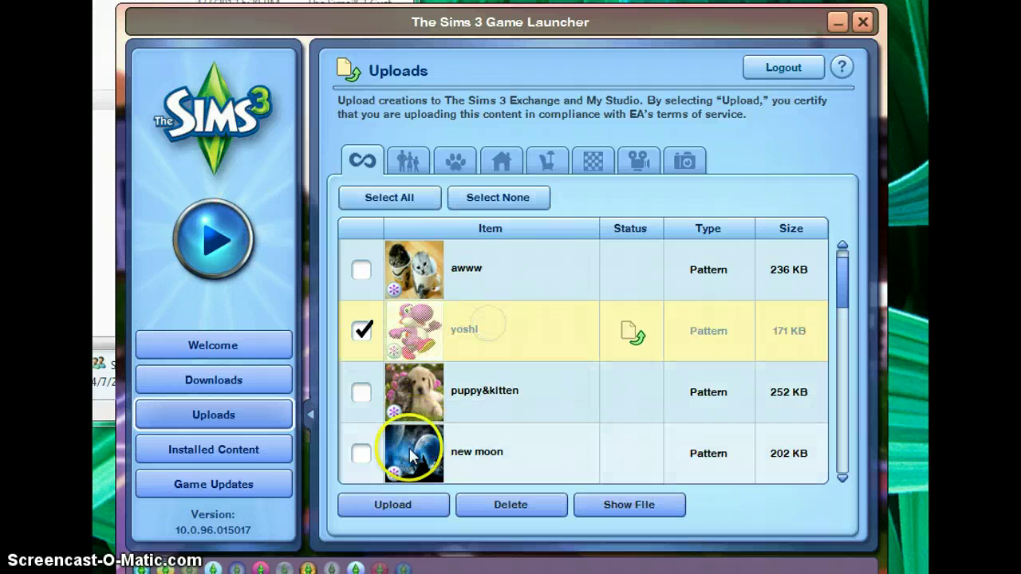
{"action": "left_click", "coordinate": [105, 100]}
{"action": "left_click", "coordinate": [459, 343]}
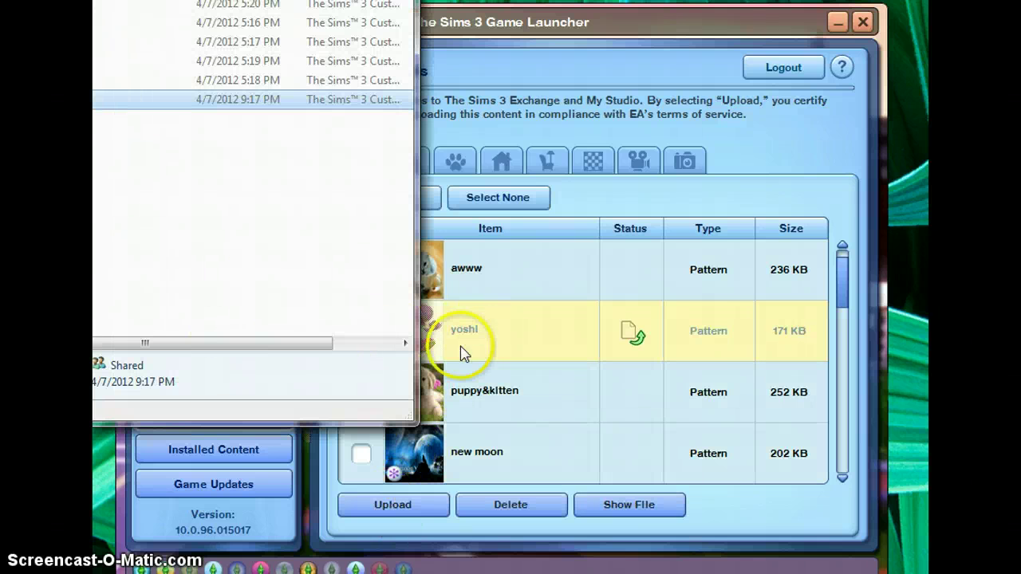
{"action": "left_click", "coordinate": [414, 497]}
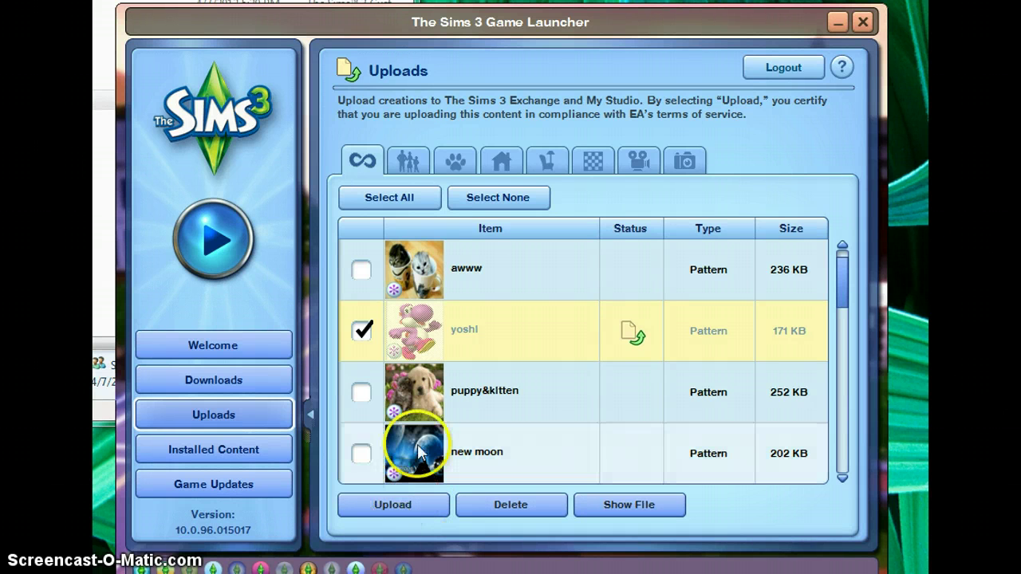
{"action": "left_click", "coordinate": [481, 424]}
{"action": "left_click", "coordinate": [443, 502]}
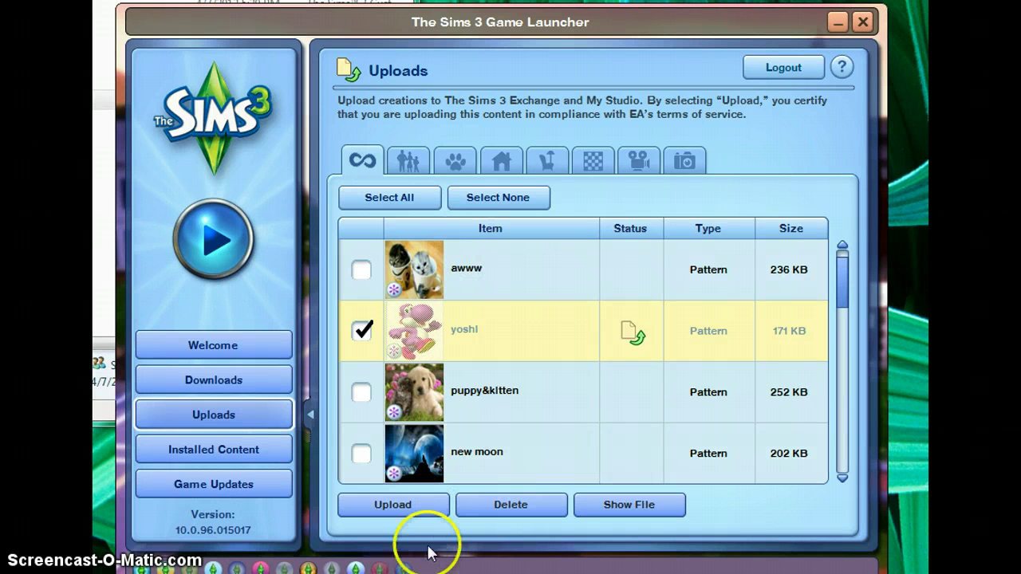
{"action": "left_click", "coordinate": [237, 382]}
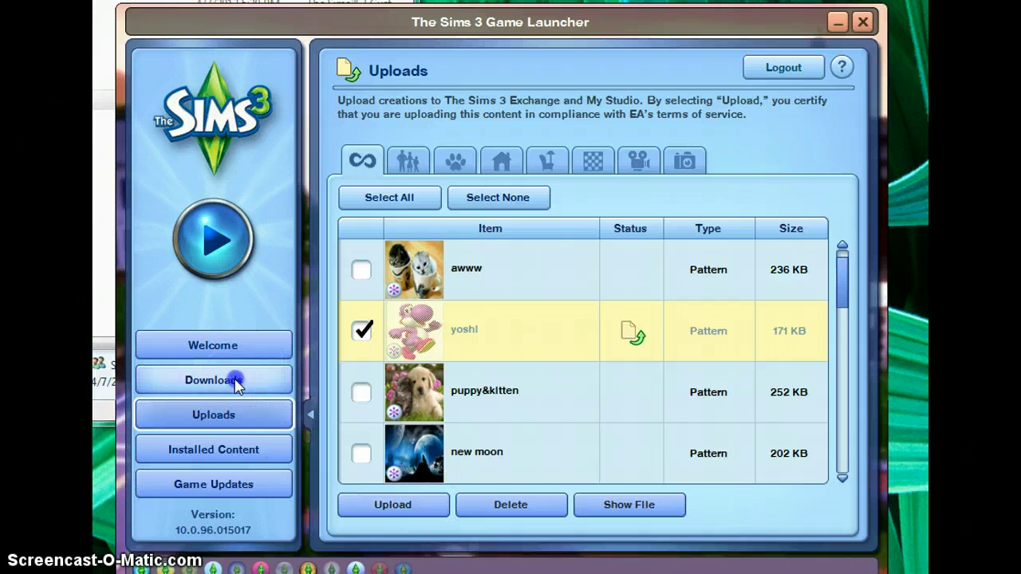
{"action": "left_click", "coordinate": [472, 171]}
{"action": "left_click", "coordinate": [512, 150]}
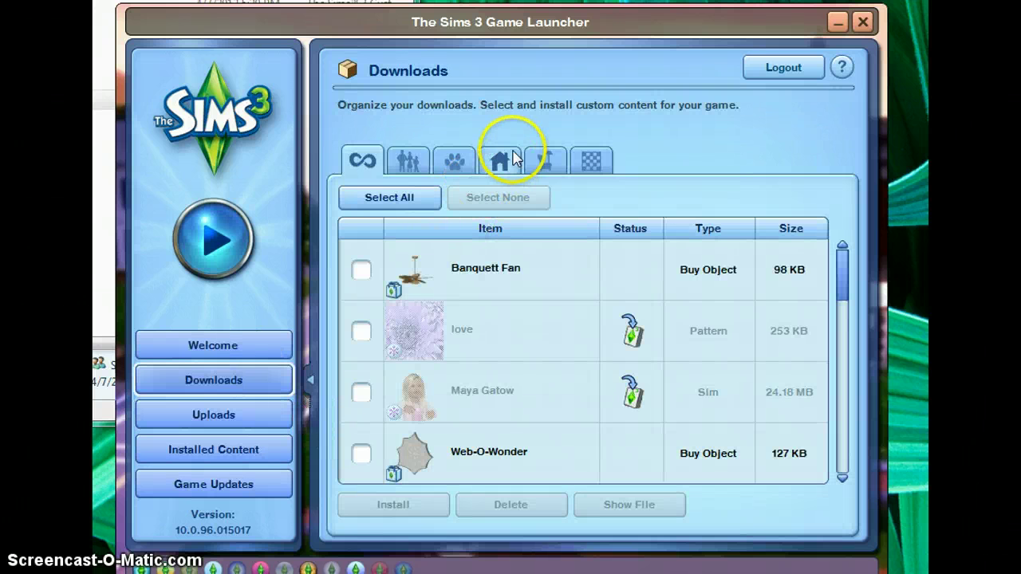
{"action": "left_click", "coordinate": [592, 160]}
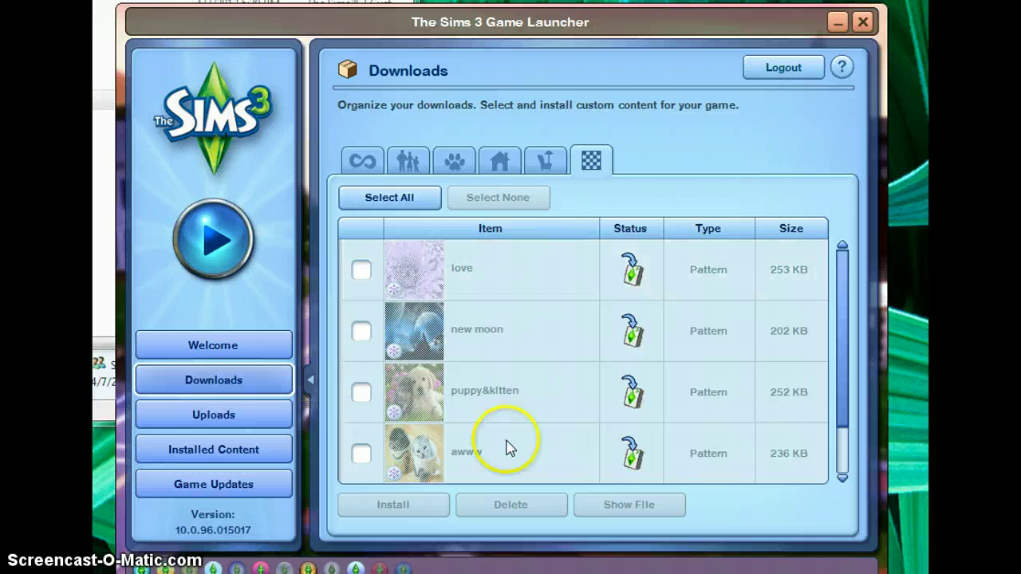
{"action": "left_click_drag", "start_coordinate": [842, 338], "coordinate": [848, 267]}
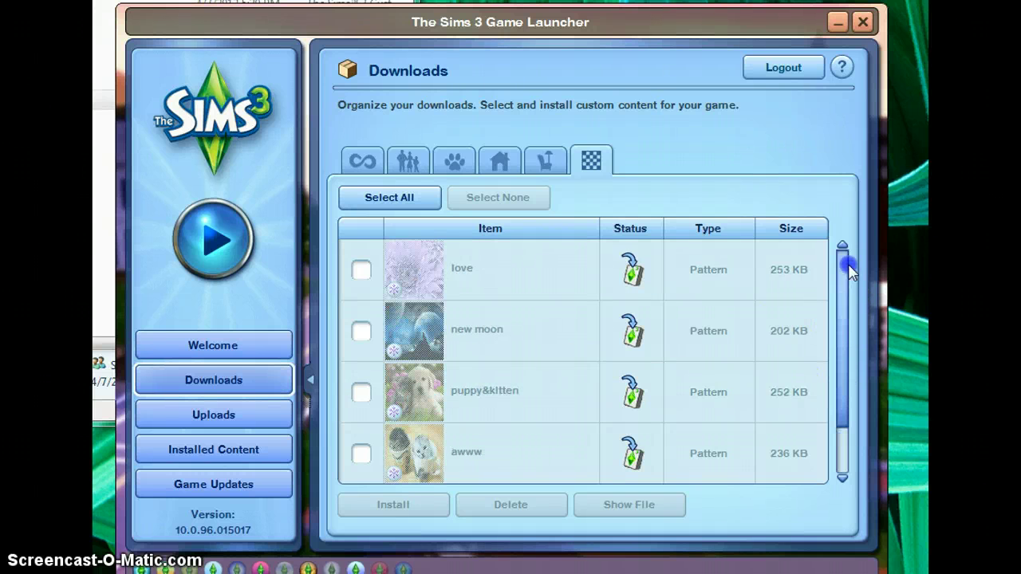
{"action": "left_click", "coordinate": [198, 408]}
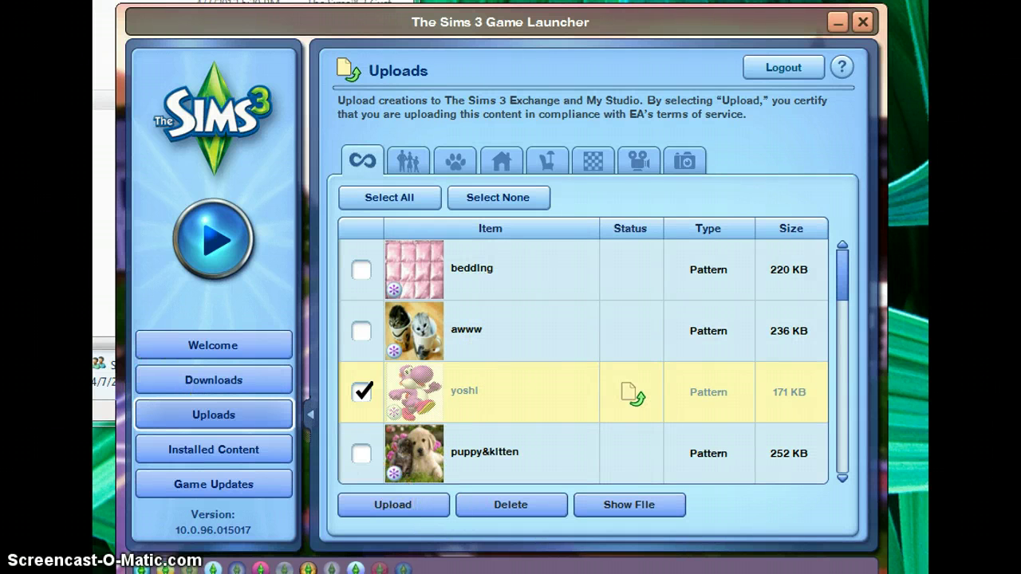
- Retry the yoshi upload, then drag the yoshi file from Exports into the launcher to install
{"action": "left_click", "coordinate": [205, 273]}
{"action": "left_click", "coordinate": [410, 505]}
{"action": "left_click", "coordinate": [239, 99]}
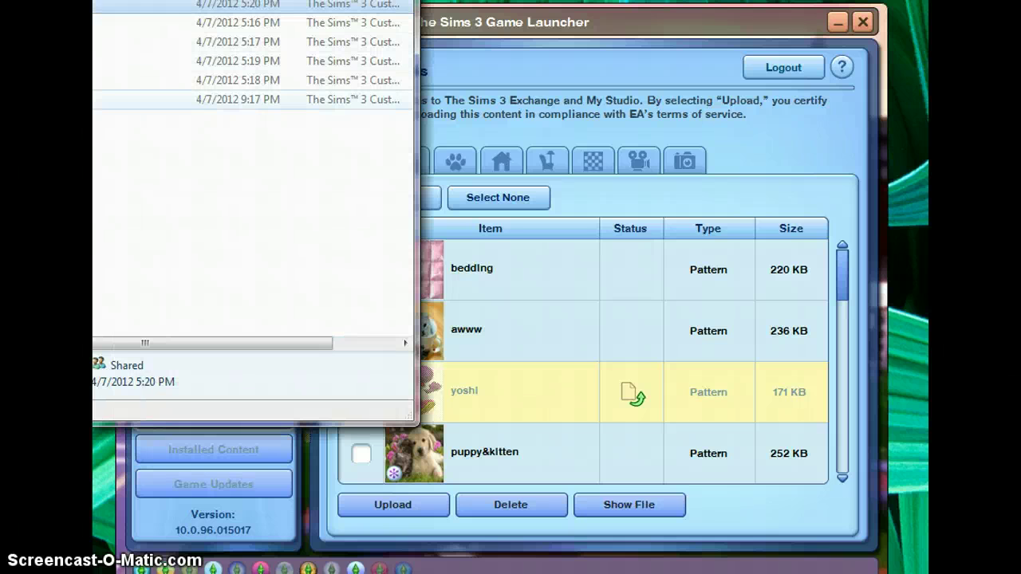
{"action": "left_click_drag", "start_coordinate": [239, 99], "coordinate": [510, 359]}
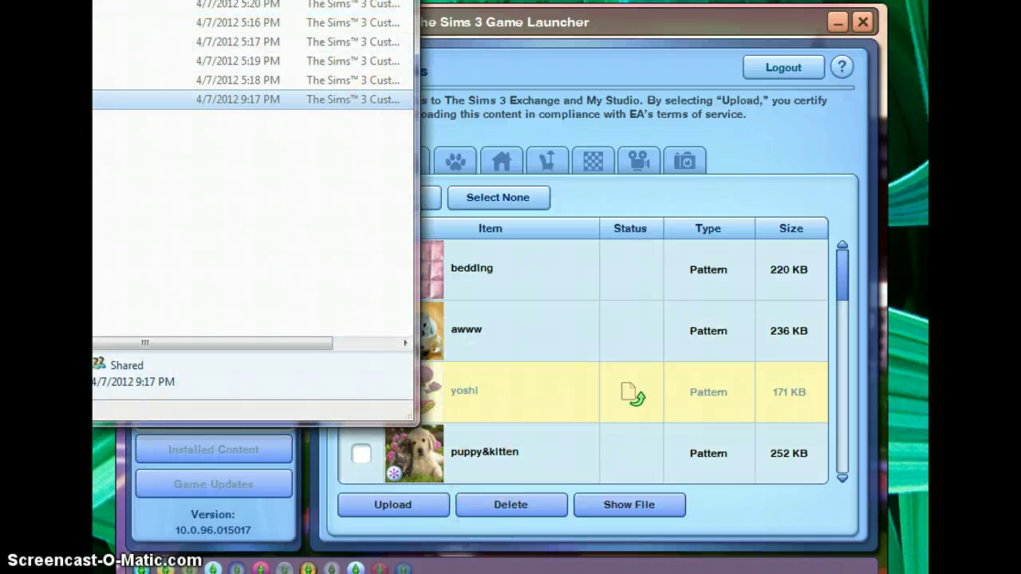
{"action": "left_click", "coordinate": [551, 18]}
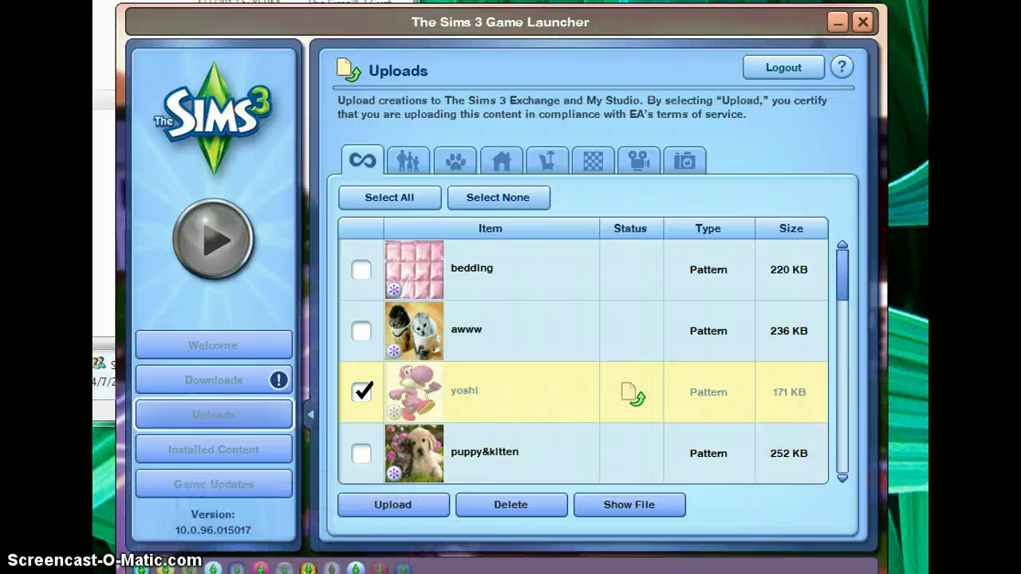
{"action": "mouse_move", "coordinate": [349, 568]}
{"action": "left_mouse_down"}
{"action": "mouse_move", "coordinate": [535, 432]}
{"action": "mouse_move", "coordinate": [349, 567]}
{"action": "left_mouse_up"}
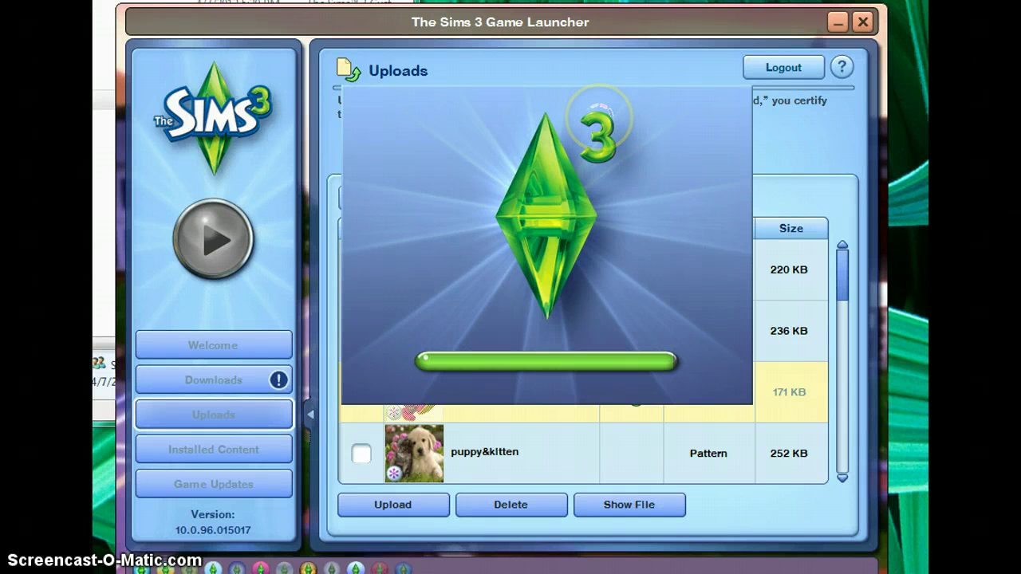
- Confirm the successful yoshi.Sims3Pack install and close the Installer
{"action": "left_click", "coordinate": [593, 121]}
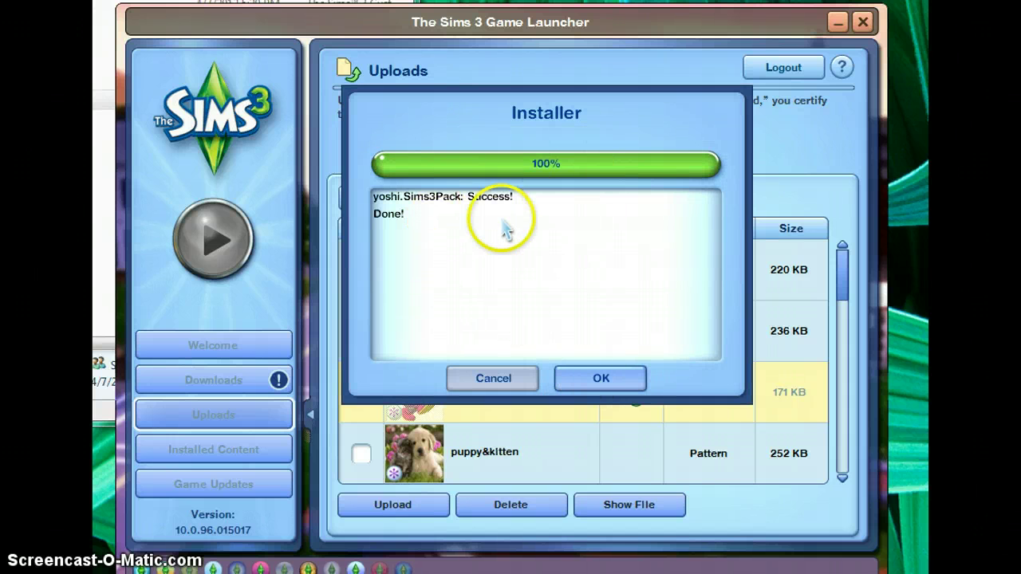
{"action": "left_click", "coordinate": [602, 381]}
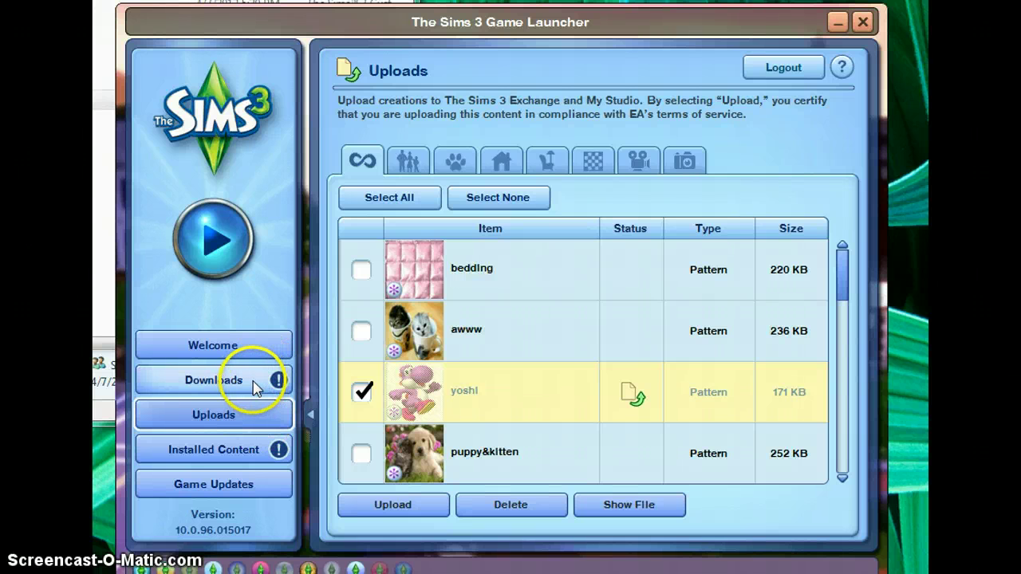
- Install yoshi from the Downloads page, which reports the package is already installed
{"action": "left_click", "coordinate": [255, 386]}
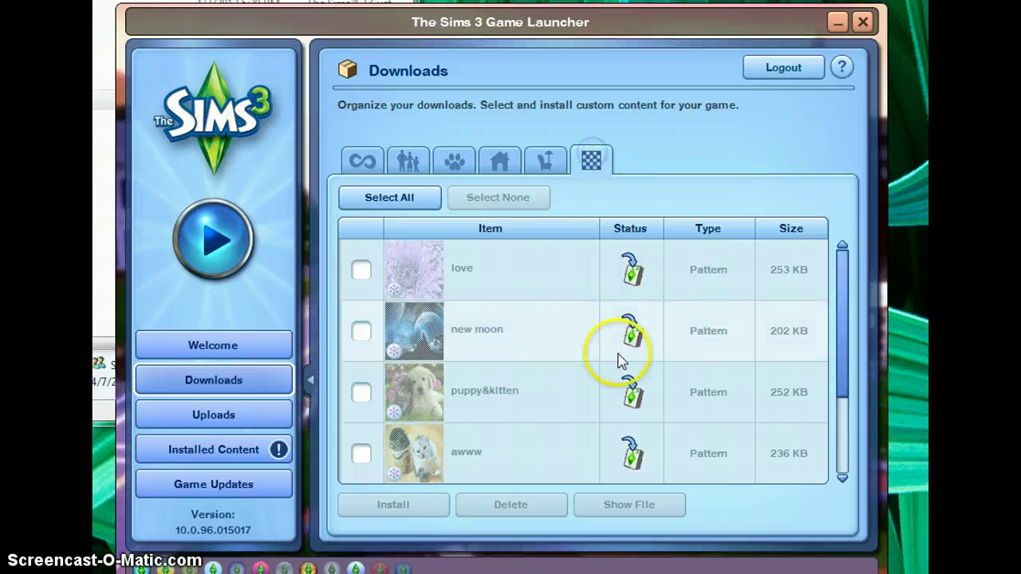
{"action": "scroll", "coordinate": [620, 361], "scroll_direction": "down", "scroll_amount": 2}
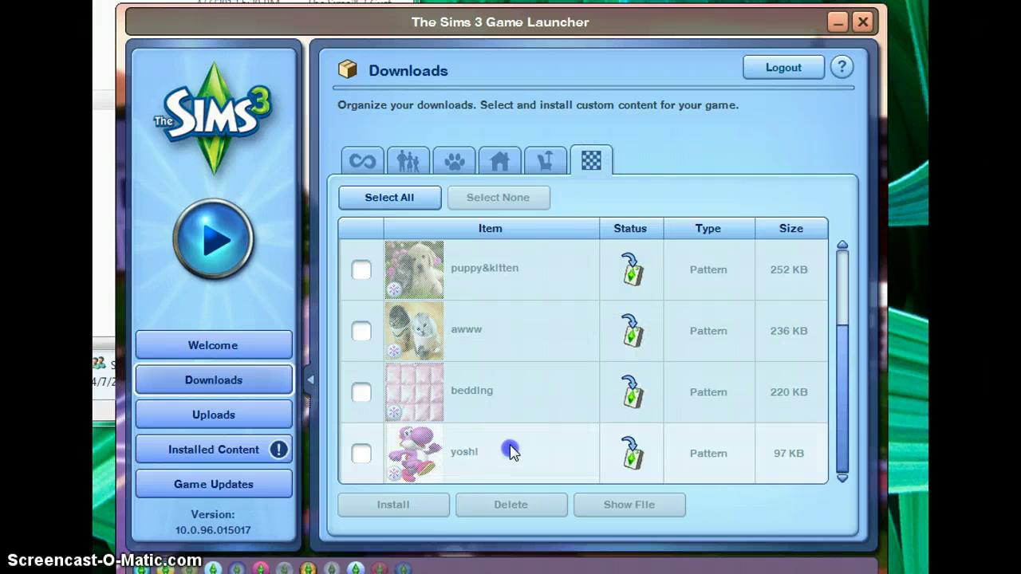
{"action": "left_click", "coordinate": [505, 464]}
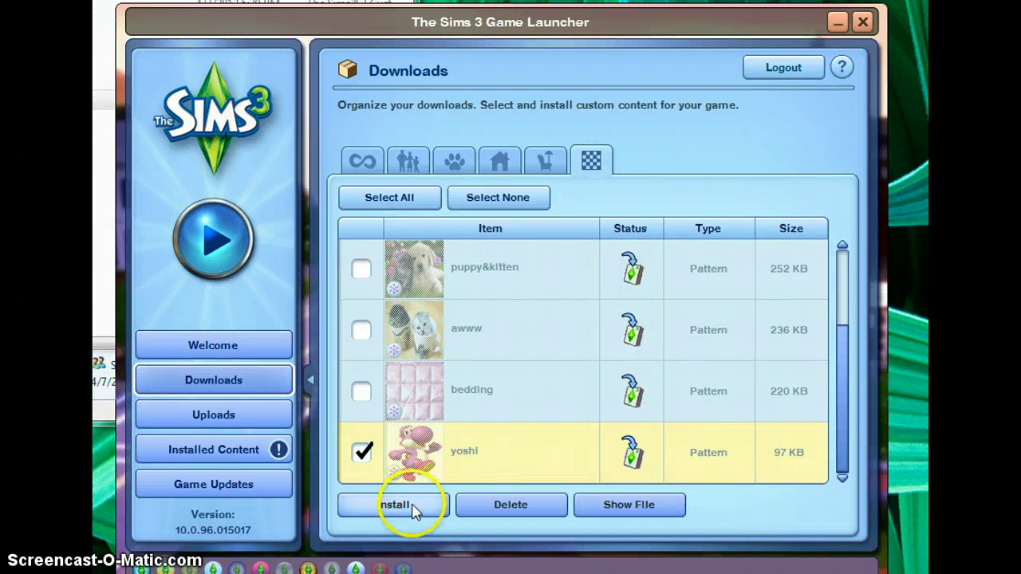
{"action": "left_click", "coordinate": [413, 511]}
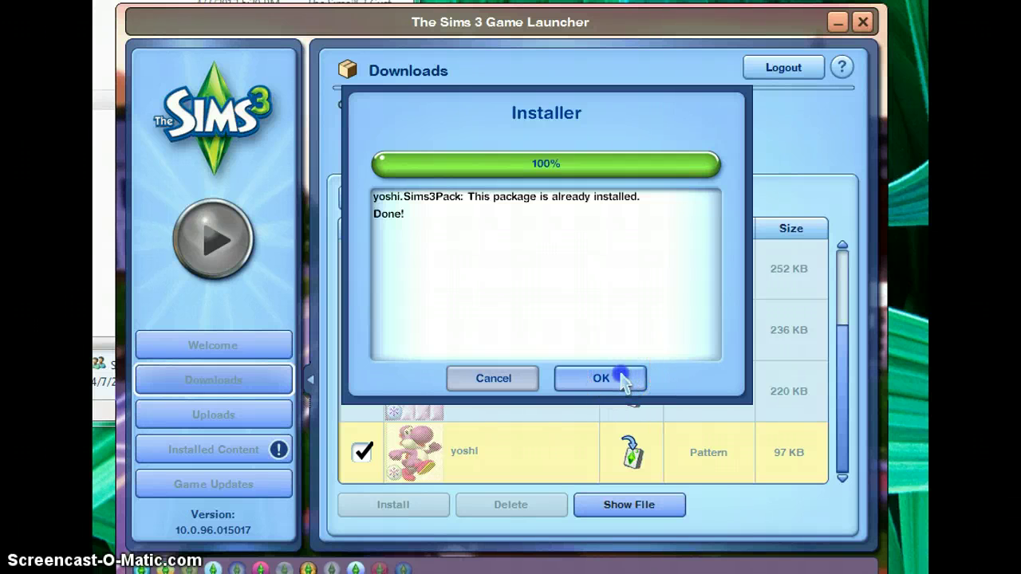
- Dismiss the already-installed message and tick yoshi in the Installed Content list
{"action": "left_click", "coordinate": [621, 379]}
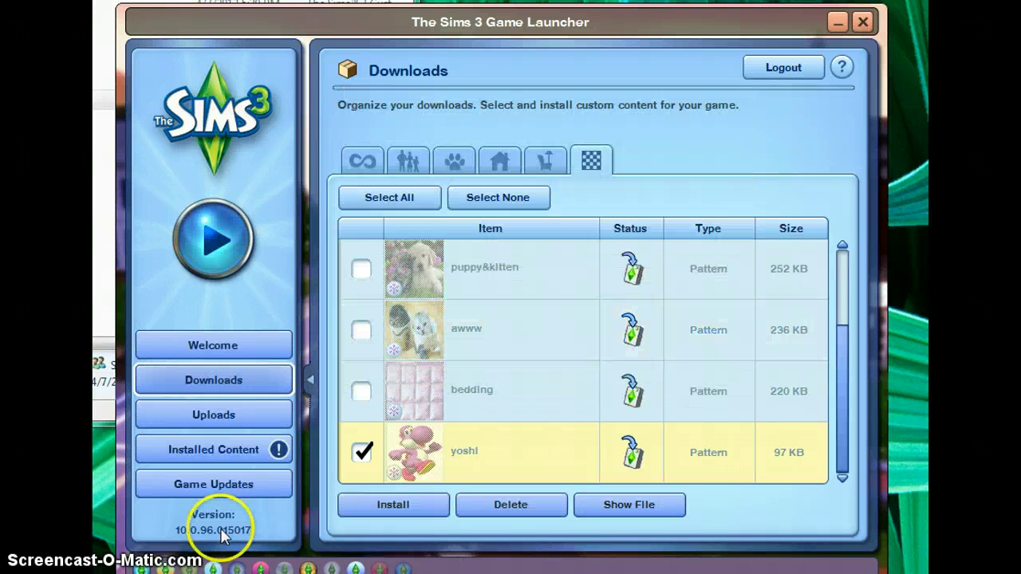
{"action": "left_click", "coordinate": [227, 452]}
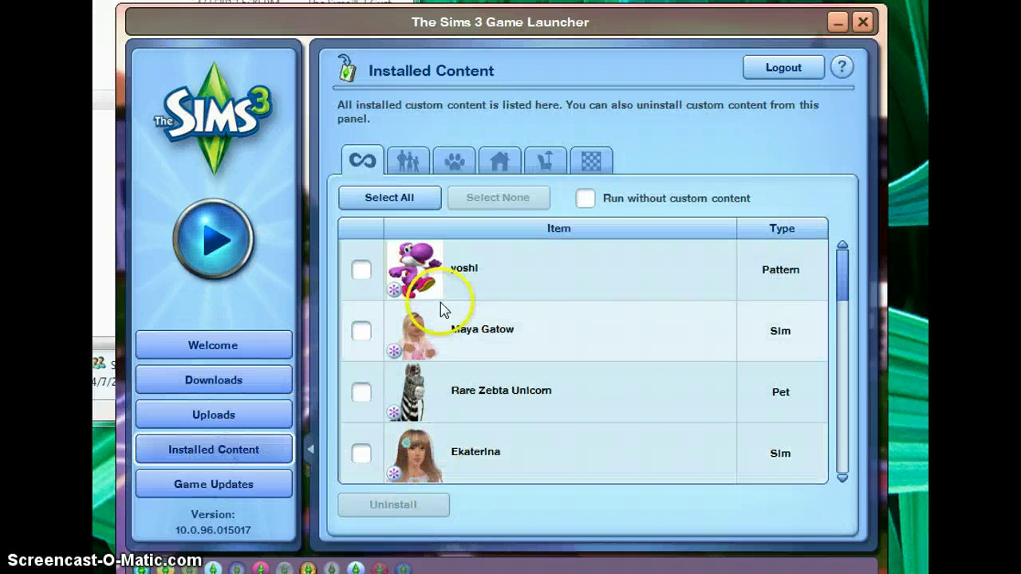
{"action": "left_click", "coordinate": [478, 269]}
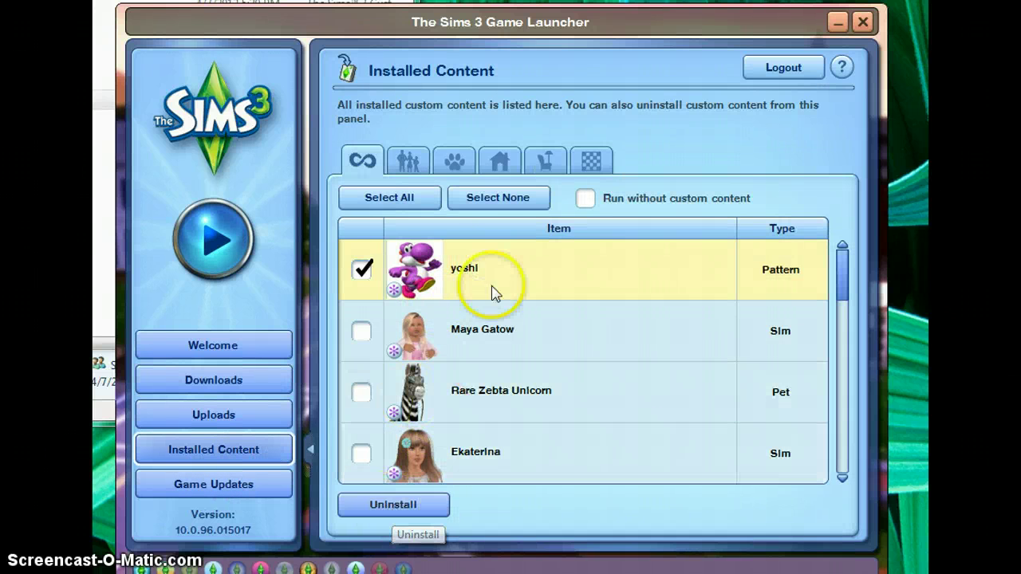